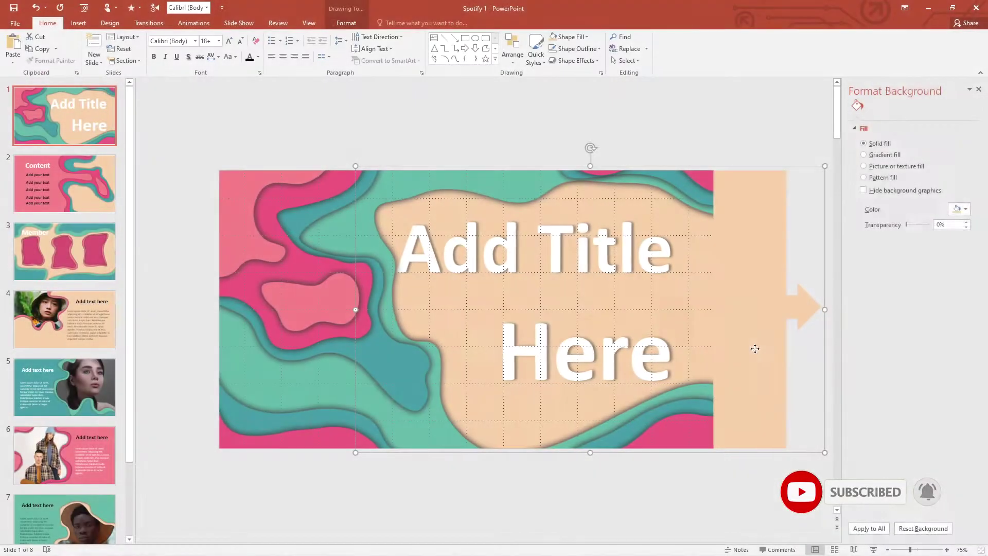
Move the peach title panel right and replace its text with 'Put Your' and 'Title like This'
{"action": "left_click", "coordinate": [742, 324]}
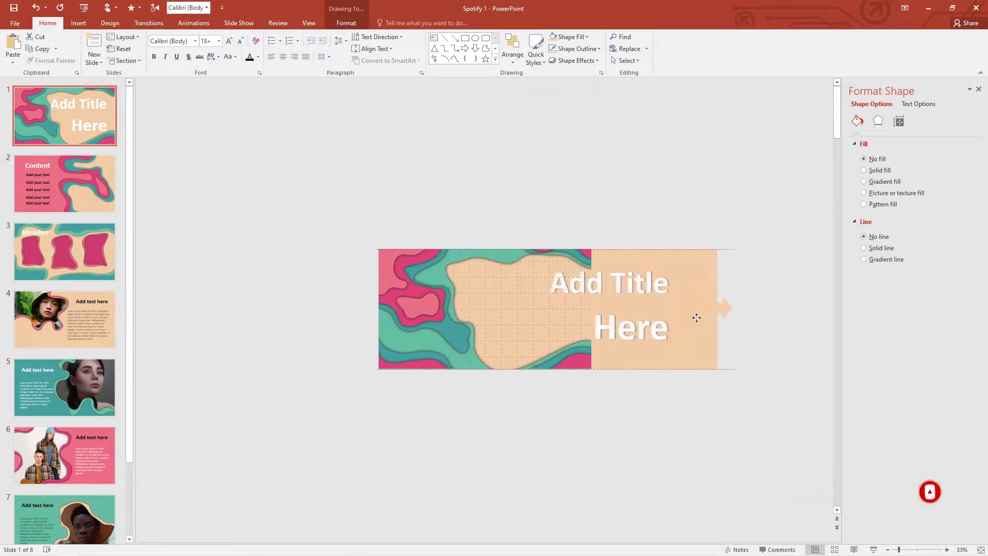
{"action": "left_click_drag", "start_coordinate": [600, 319], "coordinate": [766, 317]}
{"action": "left_click", "coordinate": [693, 282]}
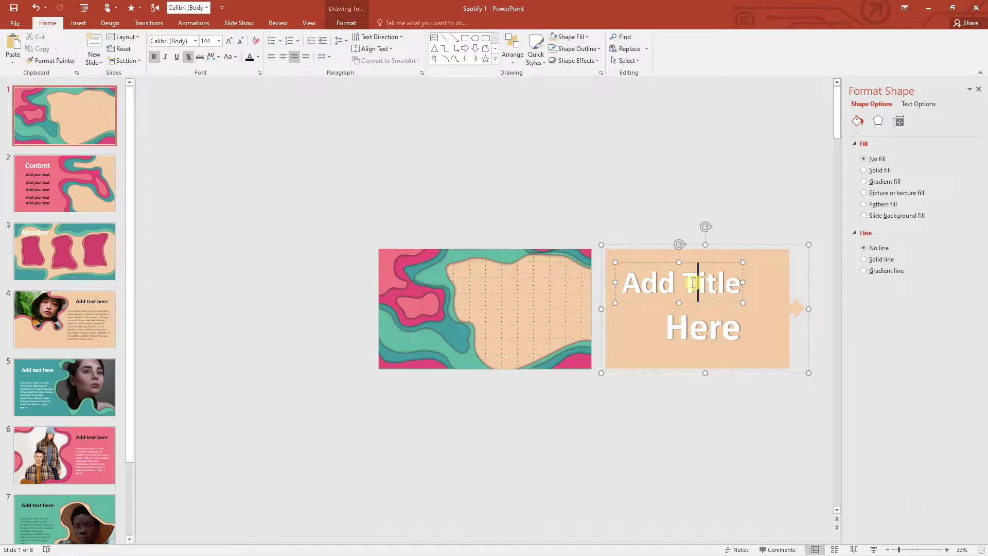
{"action": "key", "text": "ctrl+a"}
{"action": "type", "text": "P"}
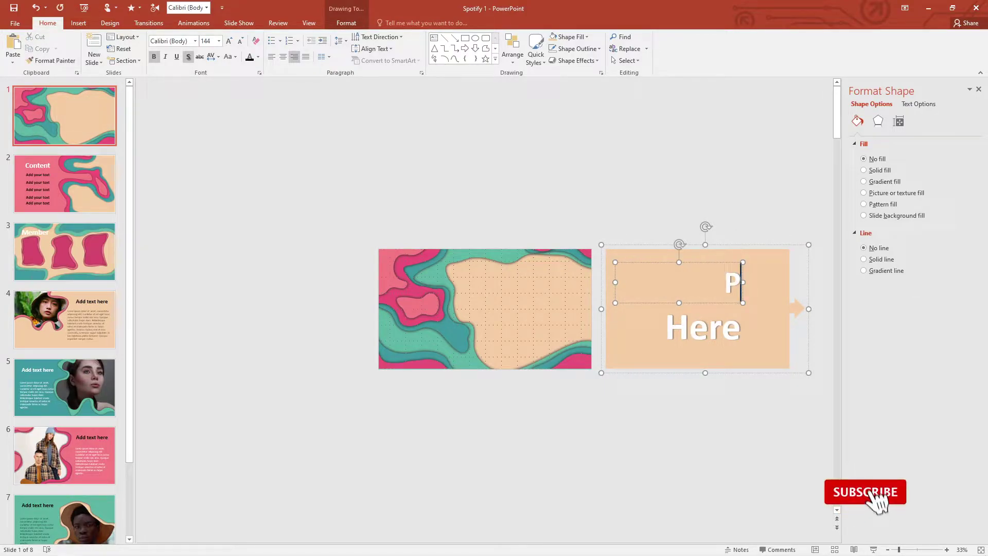
{"action": "type", "text": "ut Your"}
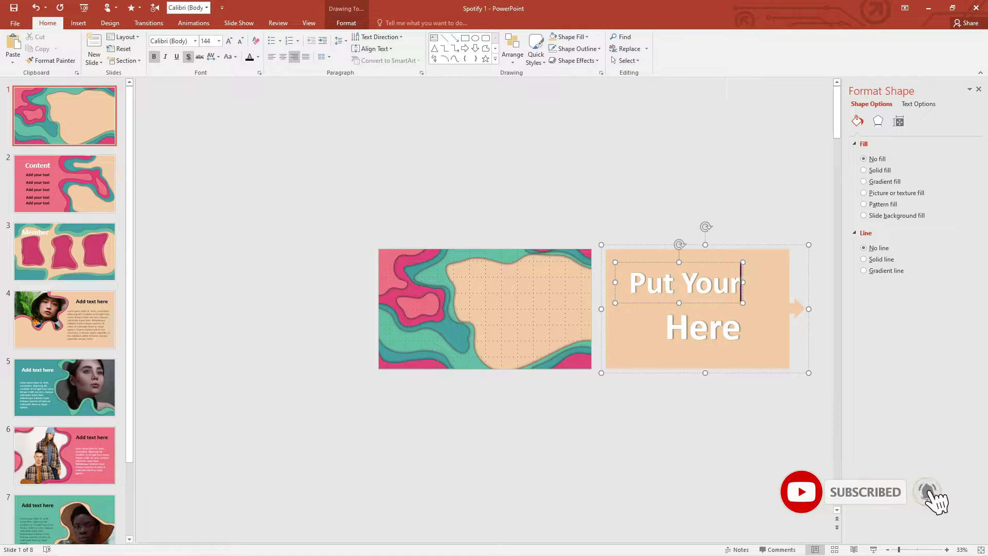
{"action": "key", "text": "ctrl+a"}
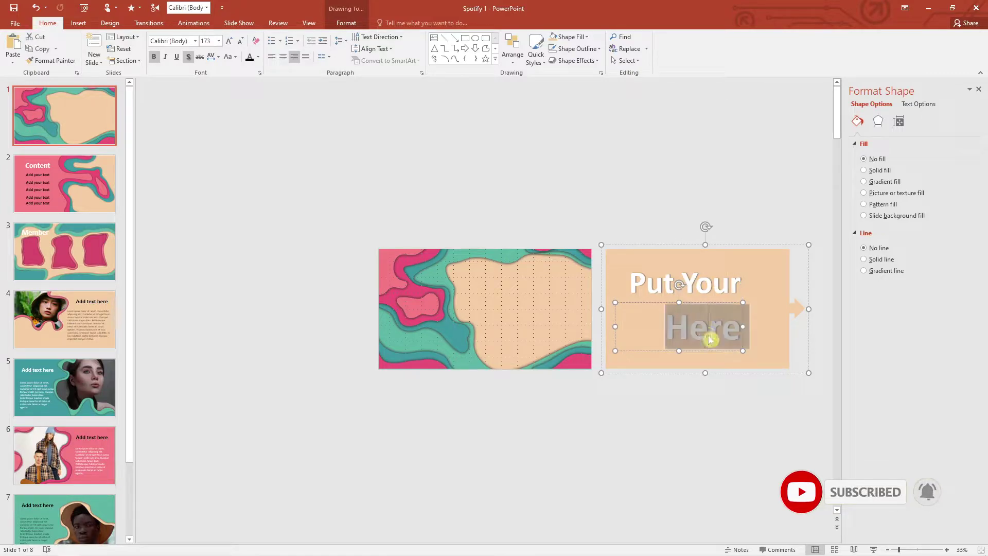
{"action": "type", "text": "Title li"}
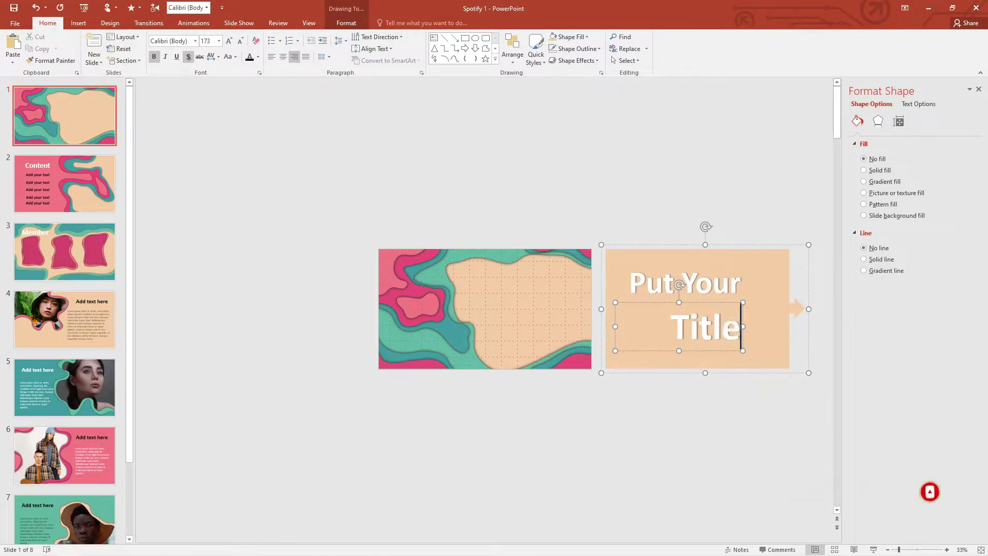
{"action": "type", "text": "ke This"}
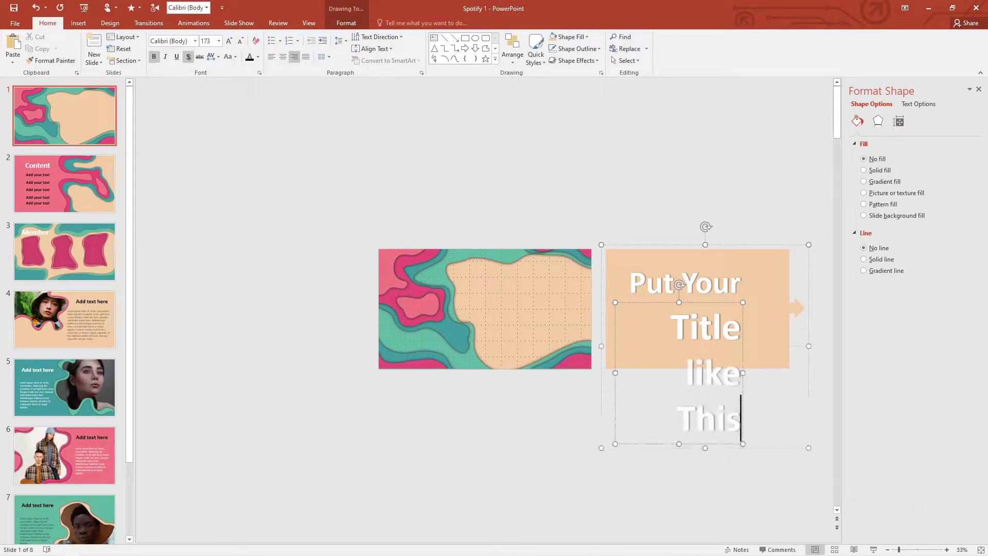
Shrink 'Title like This' to 120 pt and widen its box to fit one line
{"action": "key", "text": "ctrl+a"}
{"action": "key", "text": "ctrl+shift+less"}
{"action": "key", "text": "ctrl+shift+less"}
{"action": "key", "text": "ctrl+shift+less"}
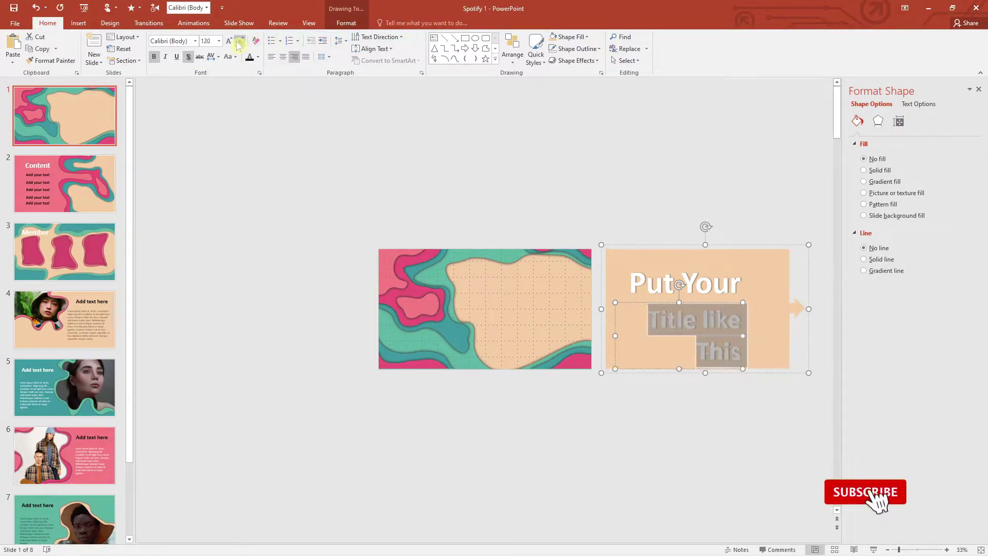
{"action": "left_click_drag", "start_coordinate": [743, 335], "coordinate": [774, 334]}
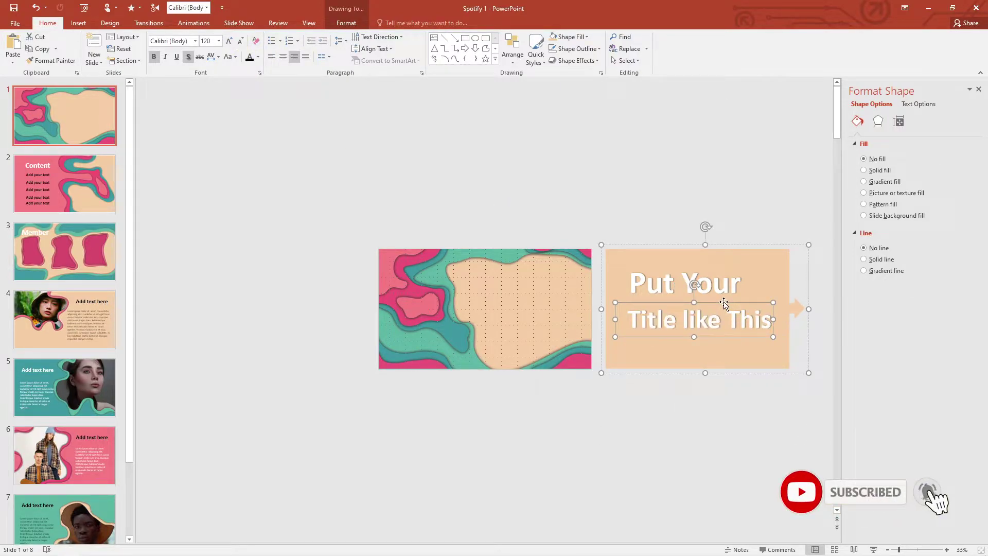
{"action": "left_click_drag", "start_coordinate": [724, 302], "coordinate": [724, 312]}
Shift the title group left and break 'This' onto its own line
{"action": "left_click", "coordinate": [790, 314]}
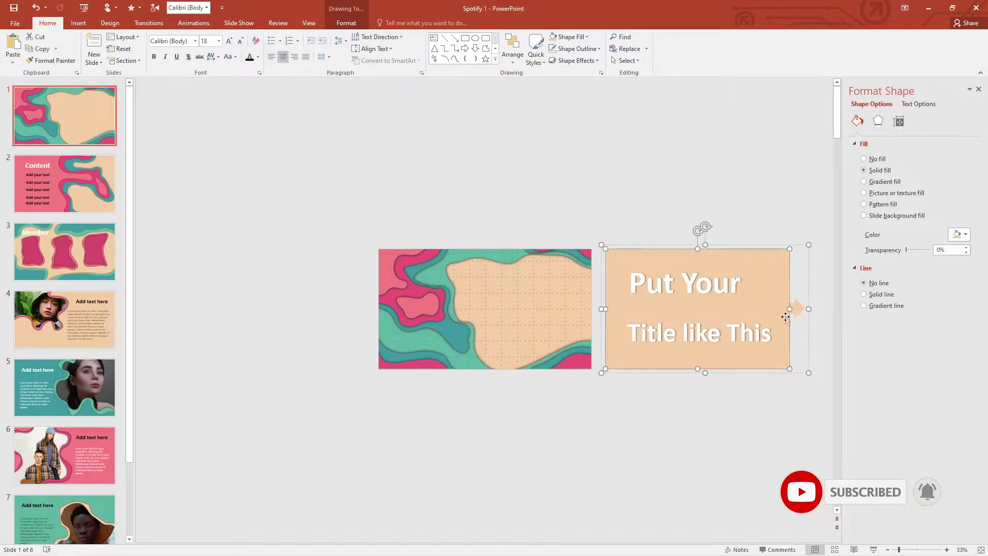
{"action": "mouse_move", "coordinate": [808, 329]}
{"action": "left_mouse_down"}
{"action": "mouse_move", "coordinate": [648, 329]}
{"action": "mouse_move", "coordinate": [702, 330]}
{"action": "left_mouse_up"}
{"action": "left_click", "coordinate": [619, 333]}
{"action": "left_click_drag", "start_coordinate": [632, 319], "coordinate": [628, 301]}
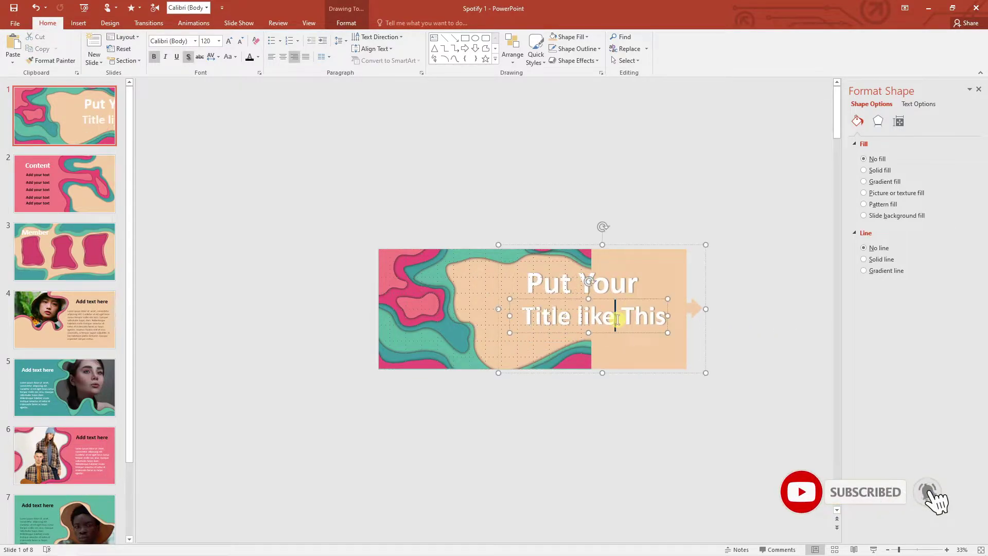
{"action": "key", "text": "Return"}
Reposition the title group back over the slide's peach area
{"action": "left_click", "coordinate": [715, 346]}
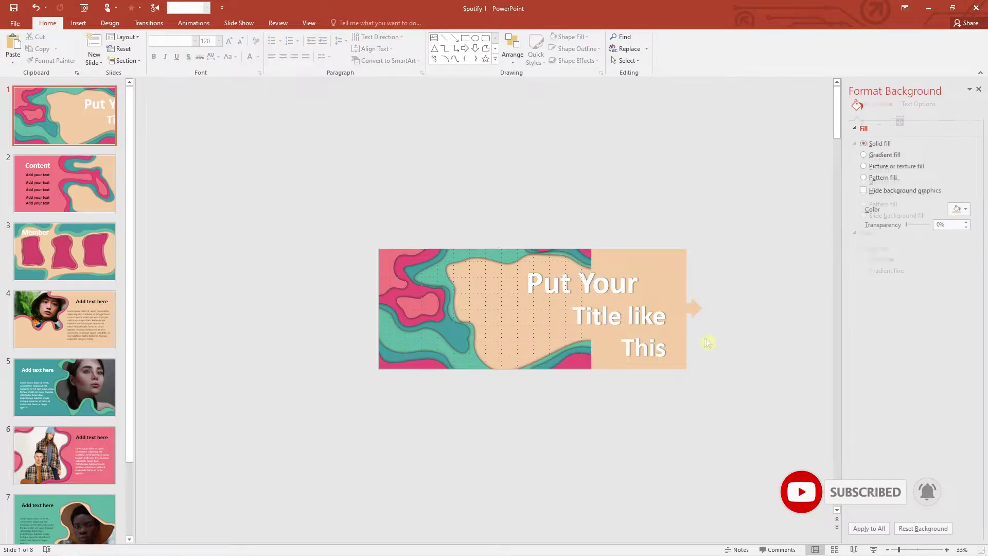
{"action": "mouse_move", "coordinate": [684, 331]}
{"action": "left_mouse_down"}
{"action": "mouse_move", "coordinate": [619, 331]}
{"action": "mouse_move", "coordinate": [639, 331]}
{"action": "left_mouse_up"}
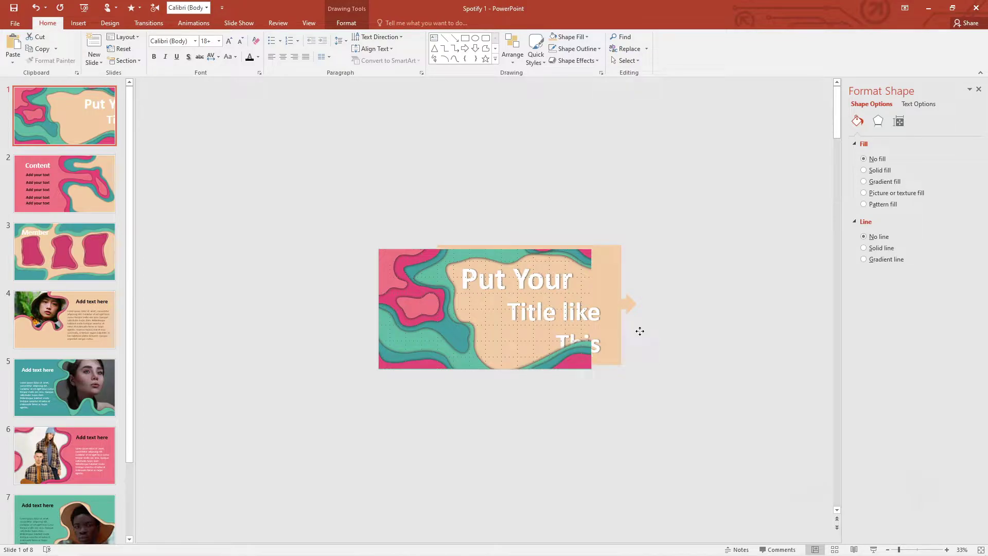
{"action": "left_click_drag", "start_coordinate": [639, 332], "coordinate": [745, 334]}
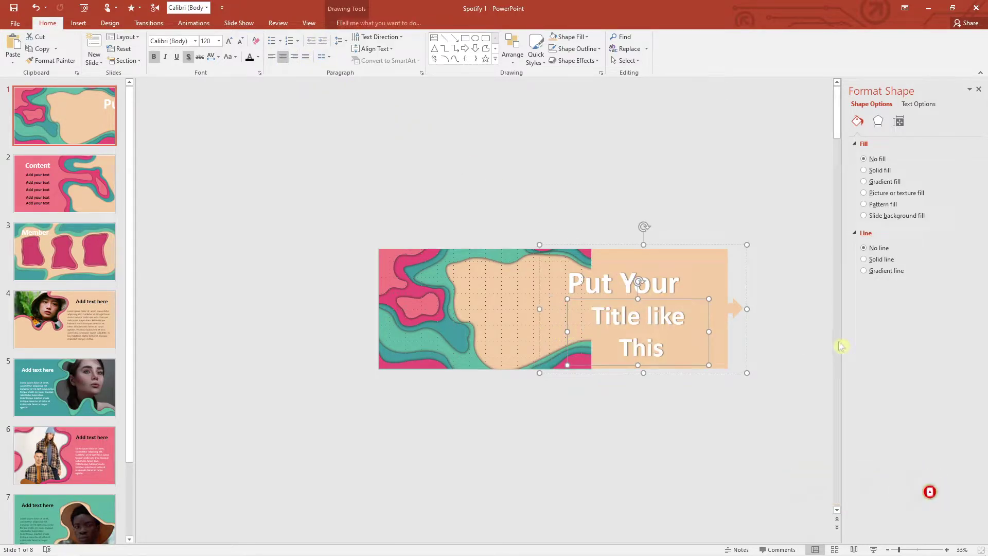
{"action": "scroll", "coordinate": [743, 332], "scroll_direction": "down", "scroll_amount": 1}
{"action": "scroll", "coordinate": [744, 331], "scroll_direction": "up", "scroll_amount": 1}
{"action": "left_click_drag", "start_coordinate": [745, 348], "coordinate": [629, 346]}
{"action": "left_click", "coordinate": [743, 362]}
{"action": "scroll", "coordinate": [657, 314], "scroll_direction": "up", "scroll_amount": 3, "text": "ctrl"}
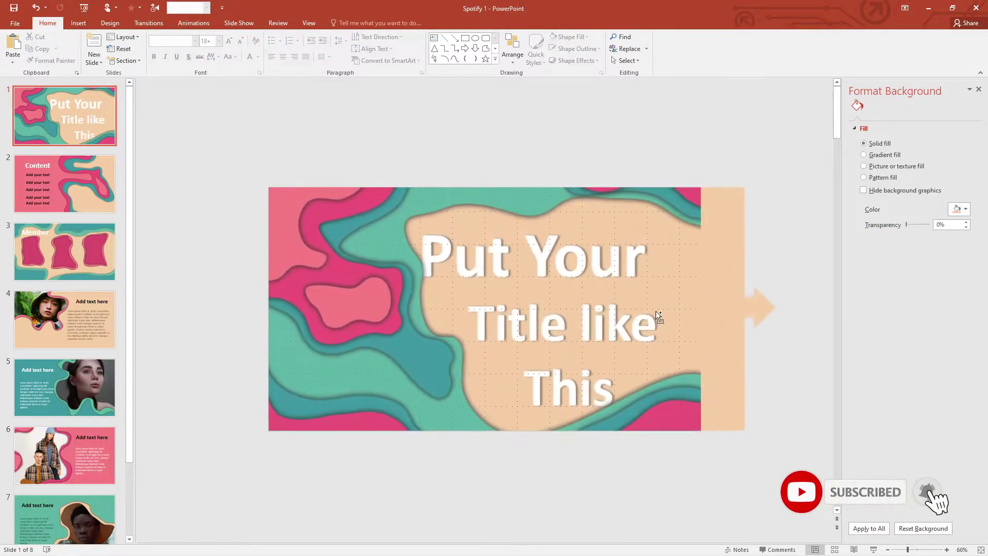
Preview the title slide, then insert a woman's portrait on slide 3 over the middle frame
{"action": "left_click", "coordinate": [873, 549]}
{"action": "key", "text": "Escape"}
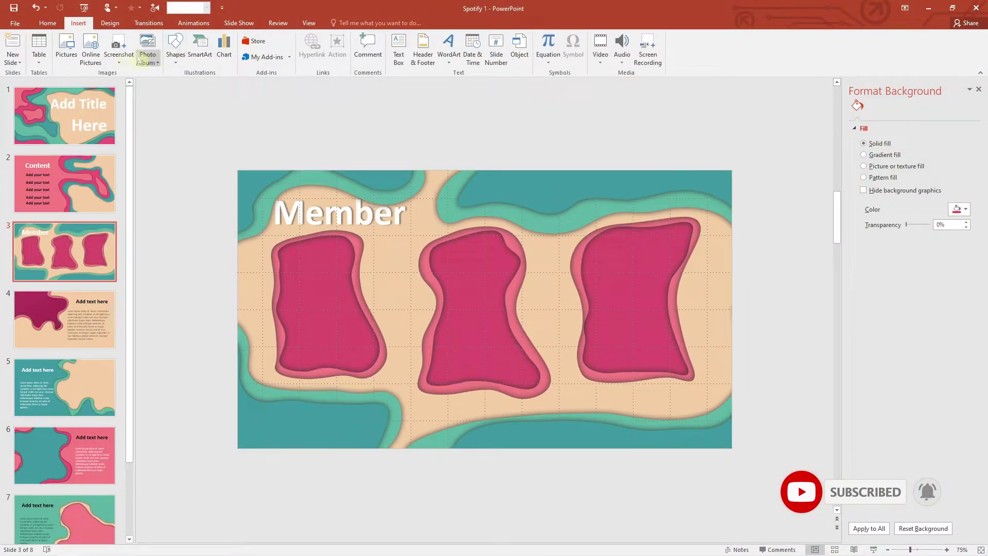
{"action": "left_click", "coordinate": [62, 49]}
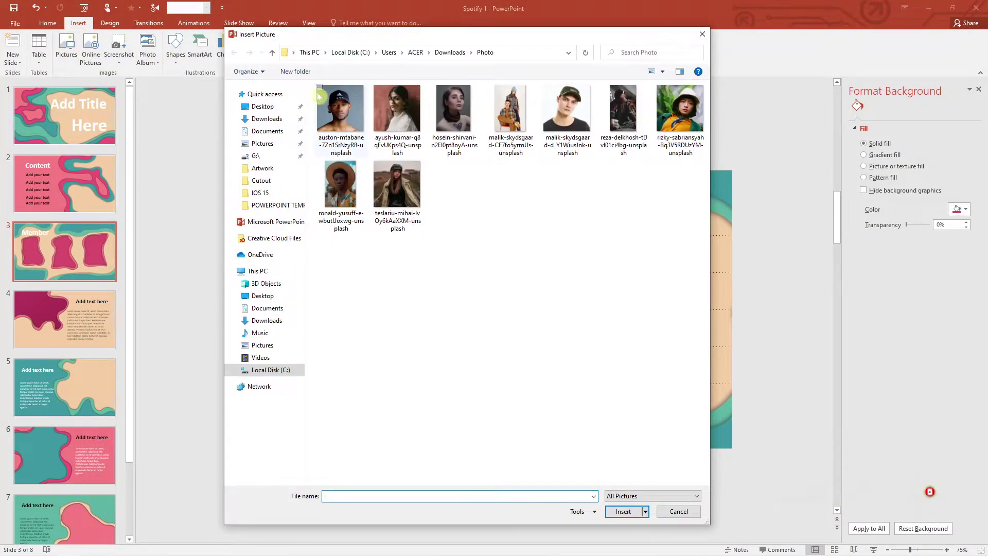
{"action": "left_click", "coordinate": [622, 511]}
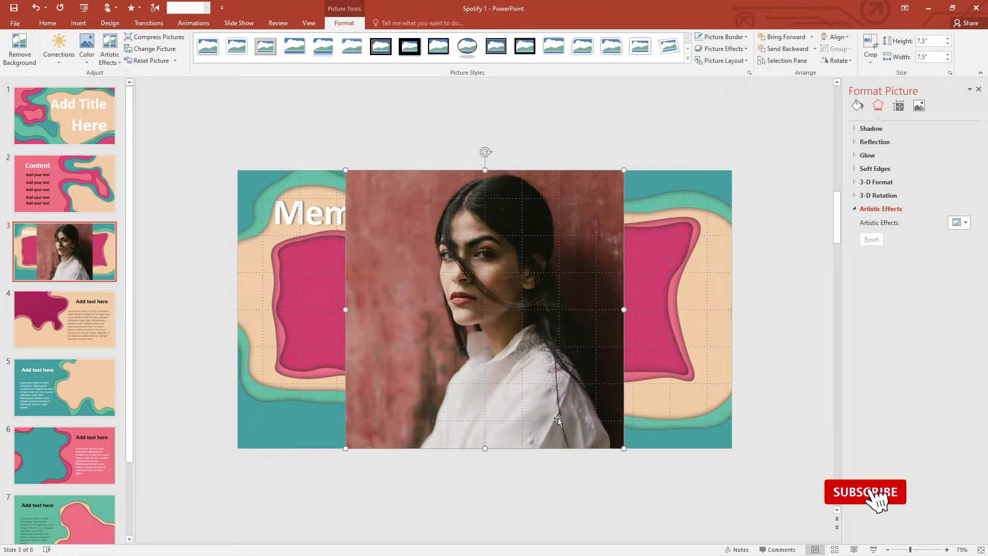
{"action": "left_click_drag", "start_coordinate": [350, 175], "coordinate": [464, 318]}
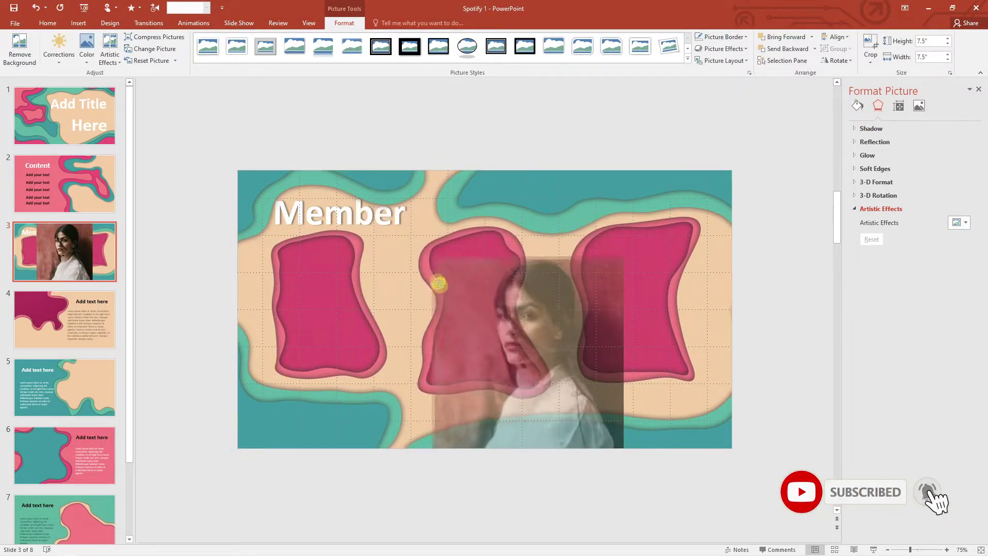
{"action": "left_click_drag", "start_coordinate": [544, 390], "coordinate": [480, 333]}
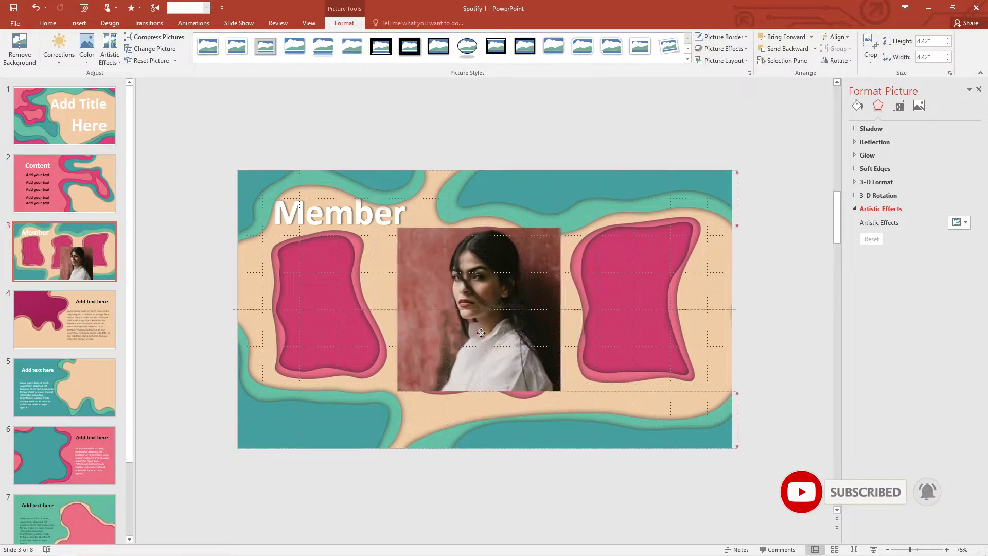
Resize the woman's photo to 4.64 inches and send it behind the middle cut-out frame
{"action": "right_click", "coordinate": [480, 335]}
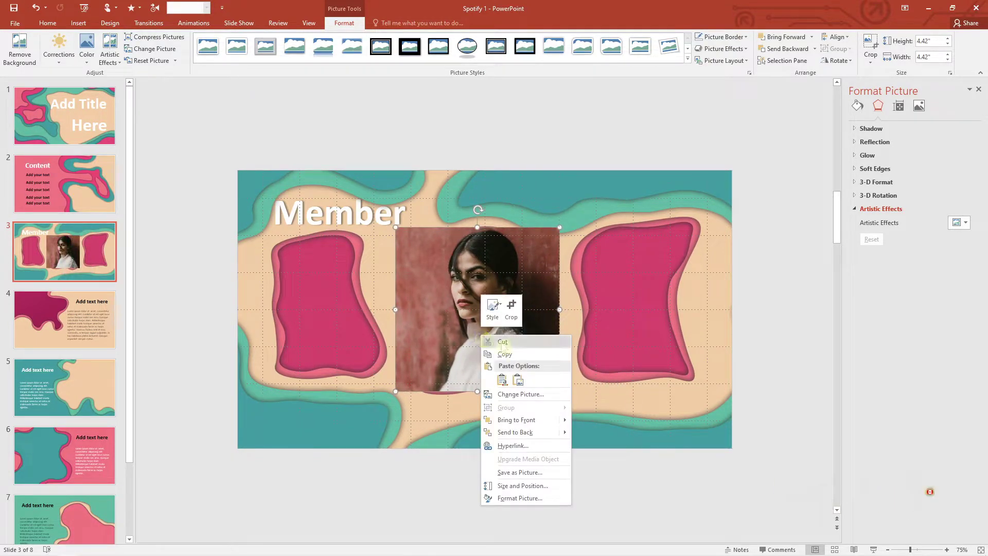
{"action": "left_click", "coordinate": [520, 431]}
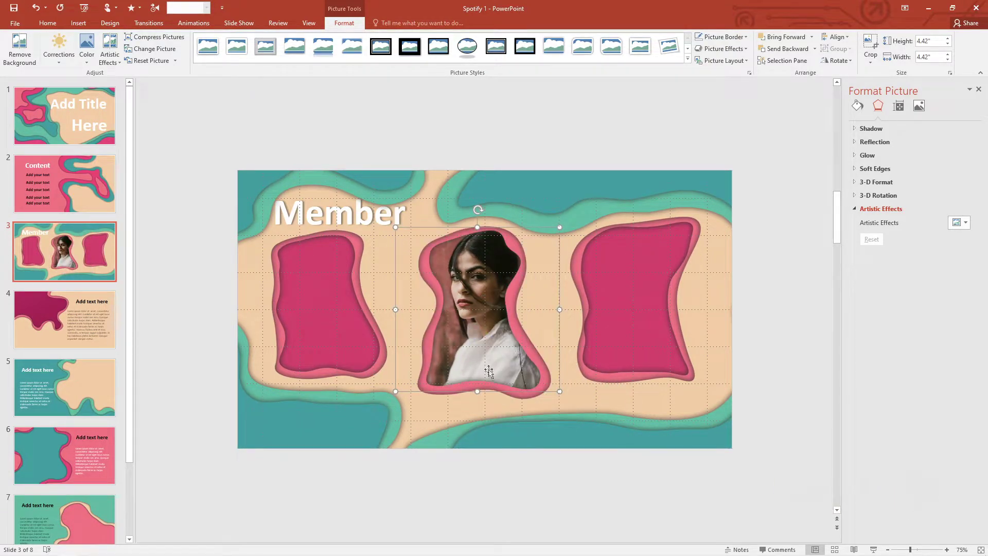
{"action": "left_click_drag", "start_coordinate": [484, 356], "coordinate": [479, 358]}
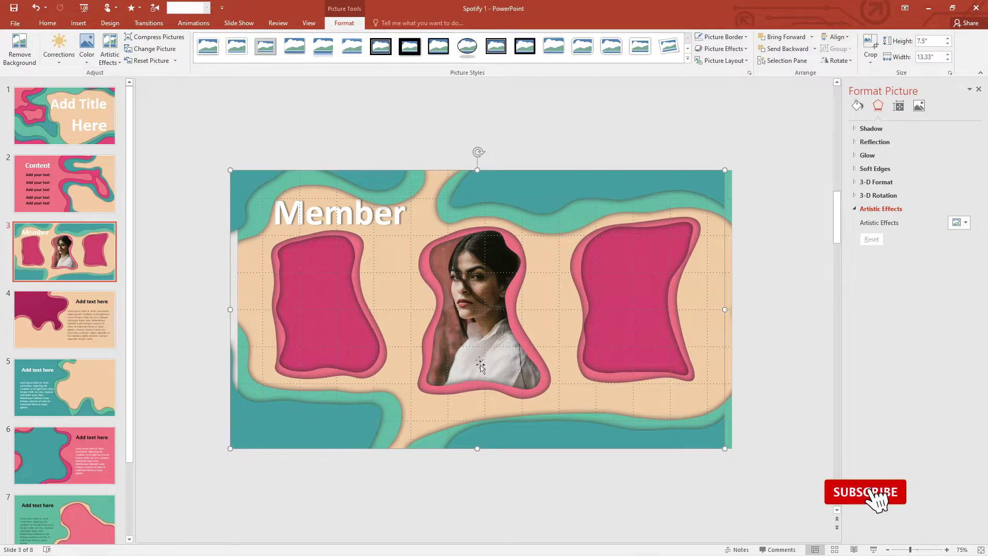
{"action": "key", "text": "ctrl+z"}
{"action": "key", "text": "ctrl+z"}
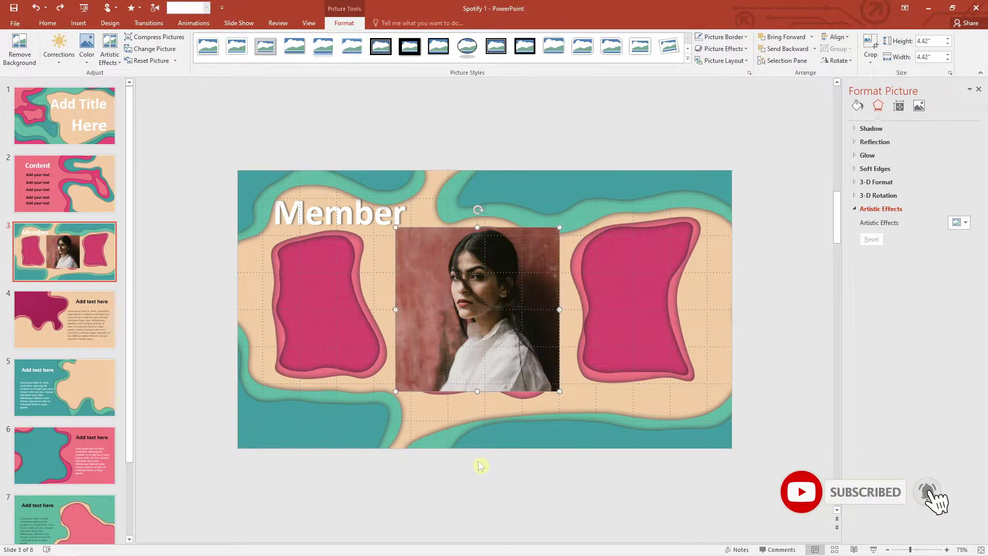
{"action": "left_click_drag", "start_coordinate": [497, 384], "coordinate": [498, 392]}
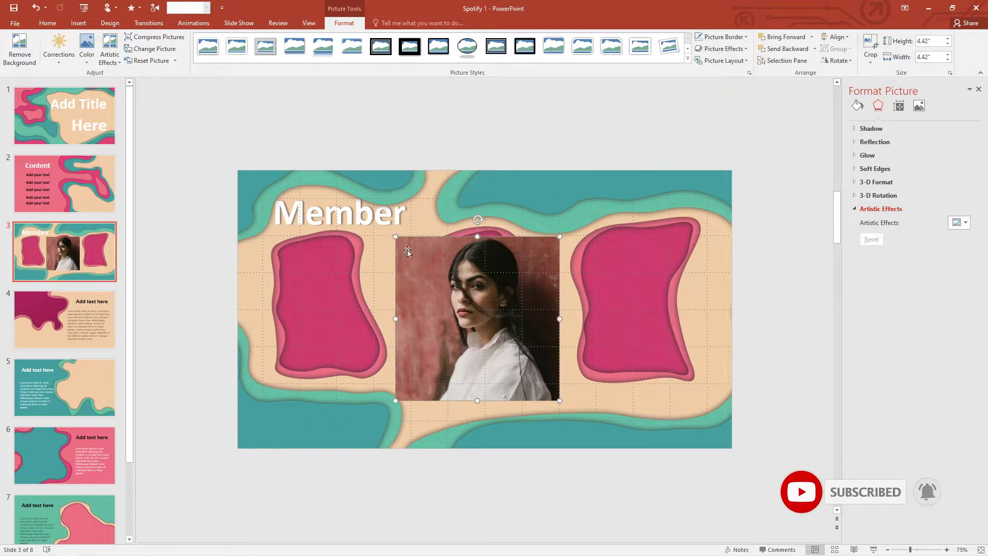
{"action": "left_click_drag", "start_coordinate": [396, 236], "coordinate": [385, 225]}
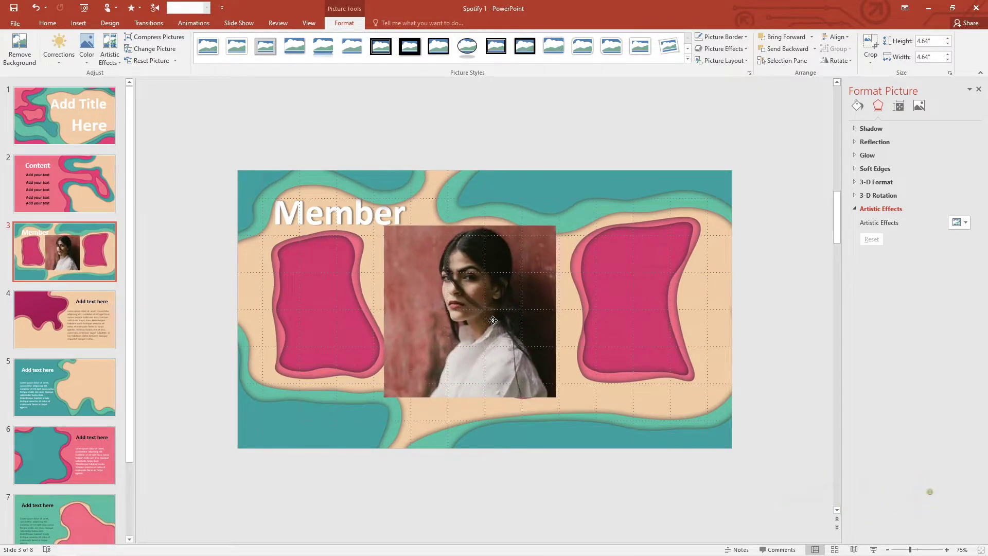
{"action": "right_click", "coordinate": [495, 322]}
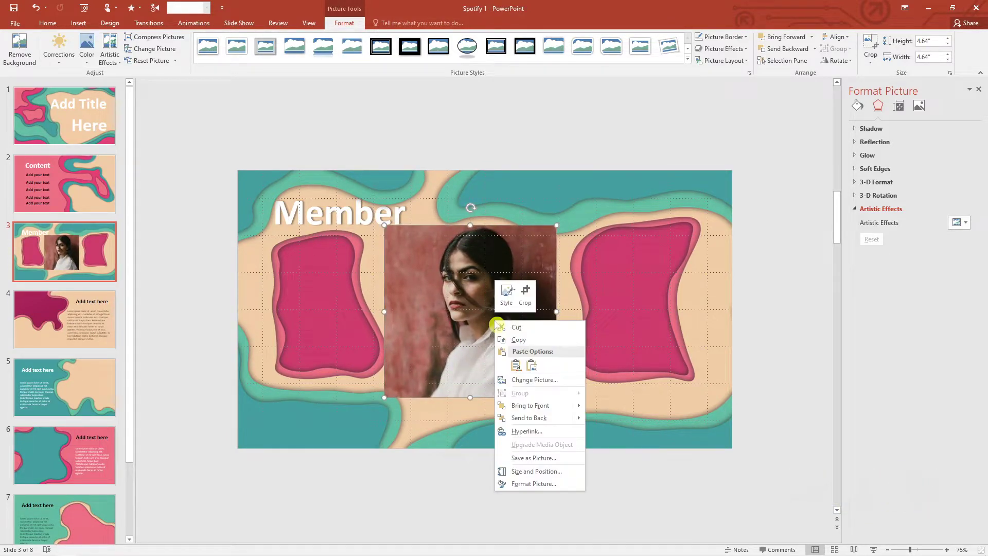
{"action": "left_click", "coordinate": [539, 418]}
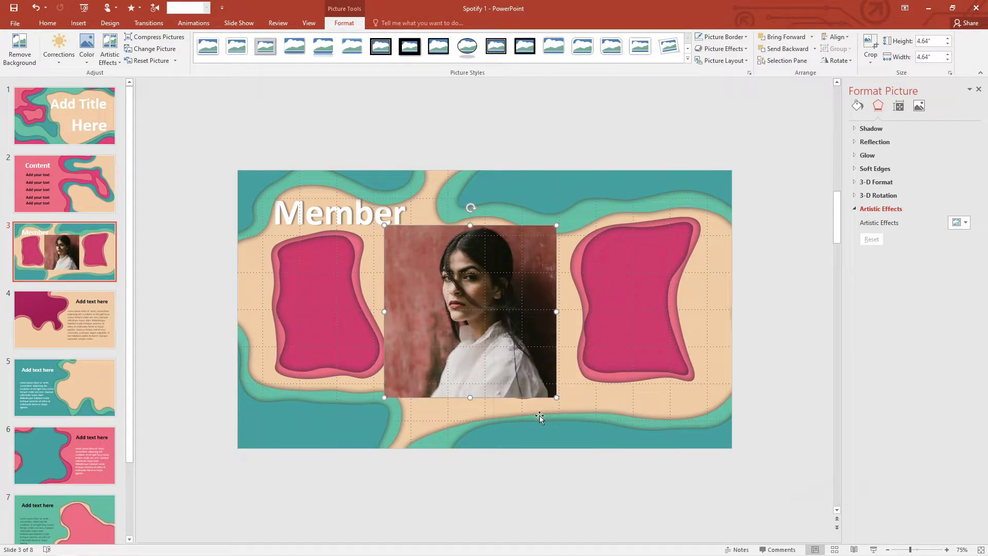
{"action": "left_click", "coordinate": [79, 24]}
Insert the man-in-a-cap photo, size it to 4.29 inches over the left frame, and send it back
{"action": "left_click", "coordinate": [67, 46]}
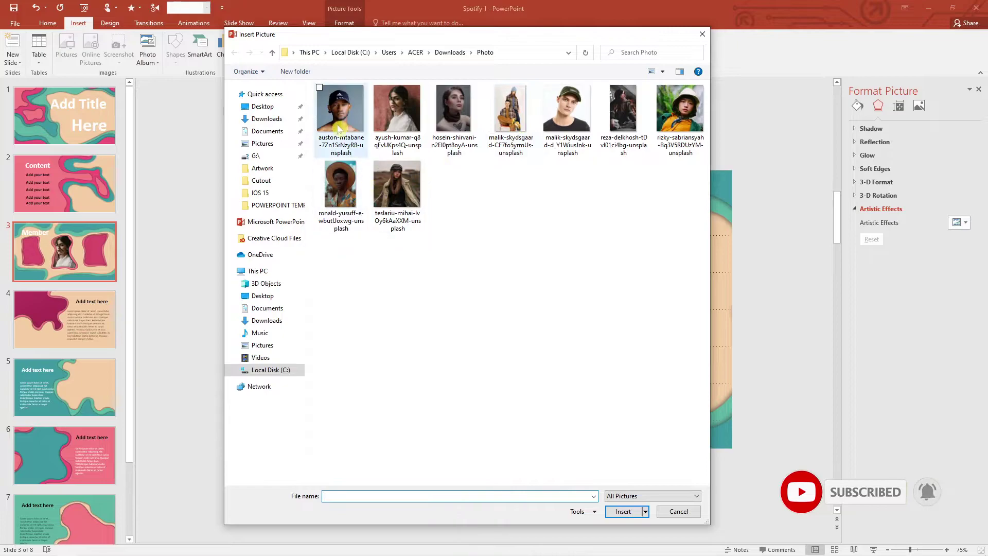
{"action": "left_click", "coordinate": [634, 512]}
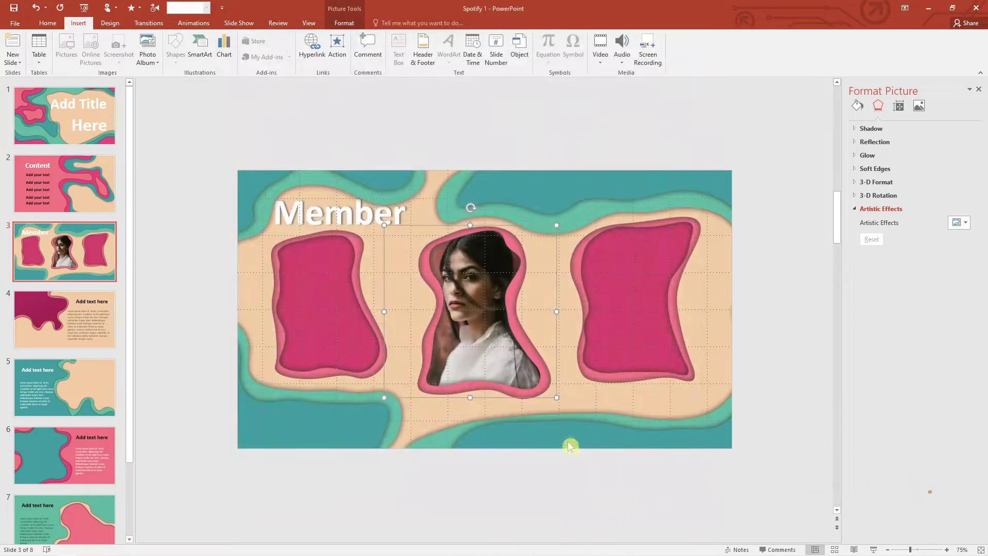
{"action": "left_click_drag", "start_coordinate": [511, 386], "coordinate": [648, 374]}
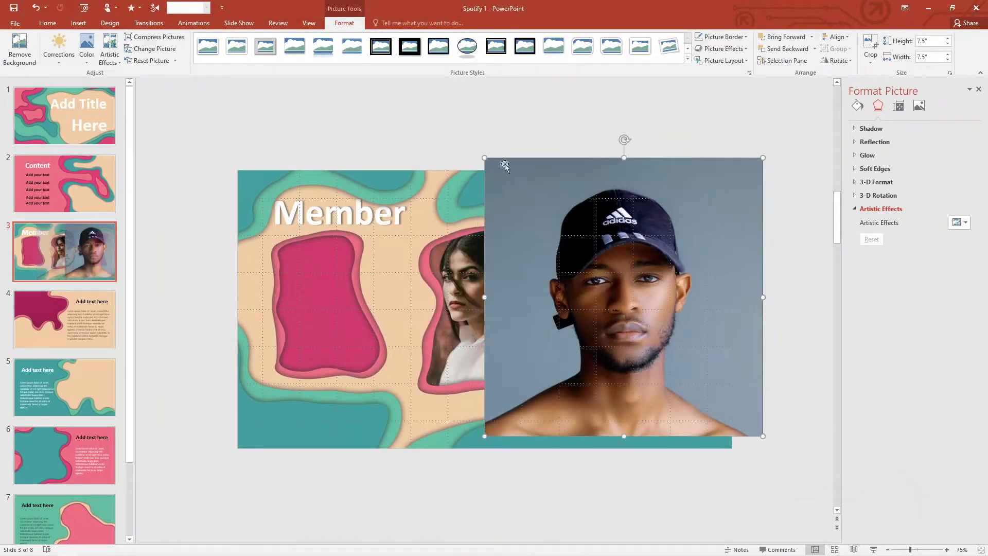
{"action": "left_click_drag", "start_coordinate": [484, 158], "coordinate": [616, 278]}
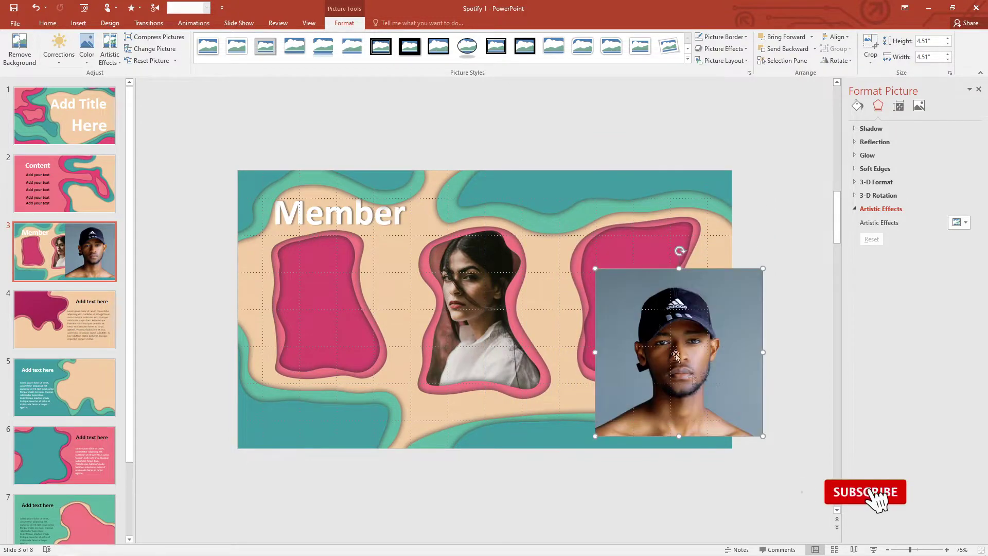
{"action": "left_click_drag", "start_coordinate": [692, 383], "coordinate": [340, 336]}
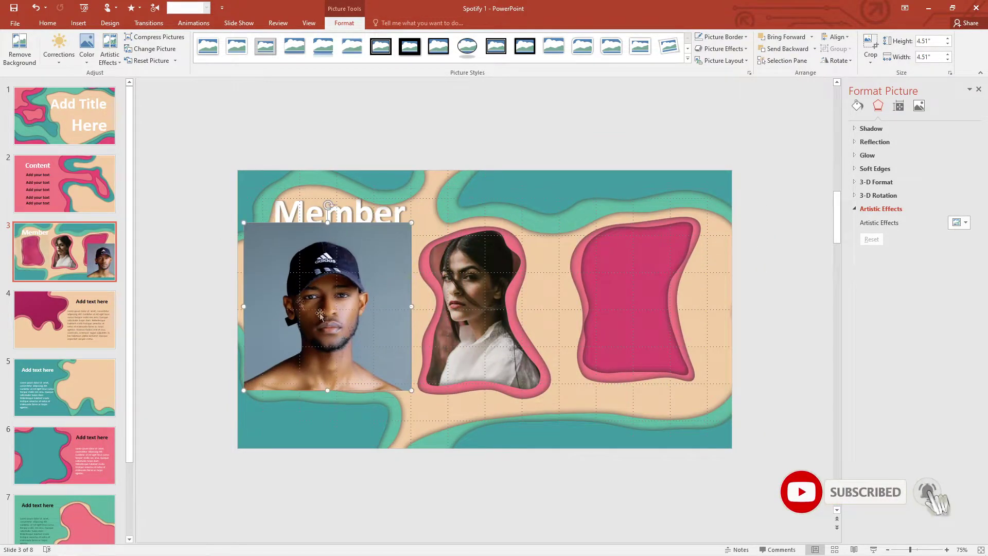
{"action": "left_click_drag", "start_coordinate": [242, 222], "coordinate": [252, 230]}
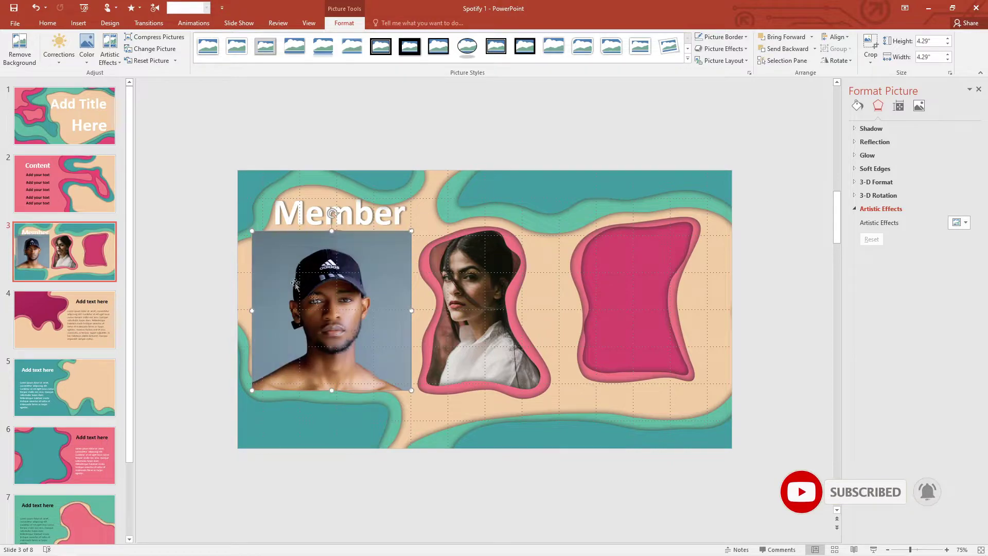
{"action": "left_click_drag", "start_coordinate": [332, 305], "coordinate": [321, 294]}
{"action": "right_click", "coordinate": [321, 294]}
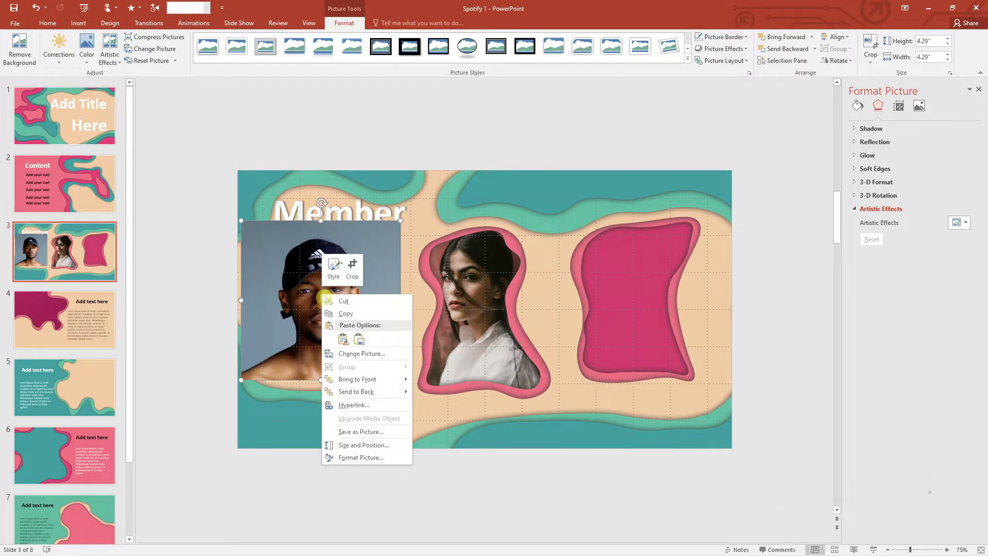
{"action": "left_click", "coordinate": [431, 393]}
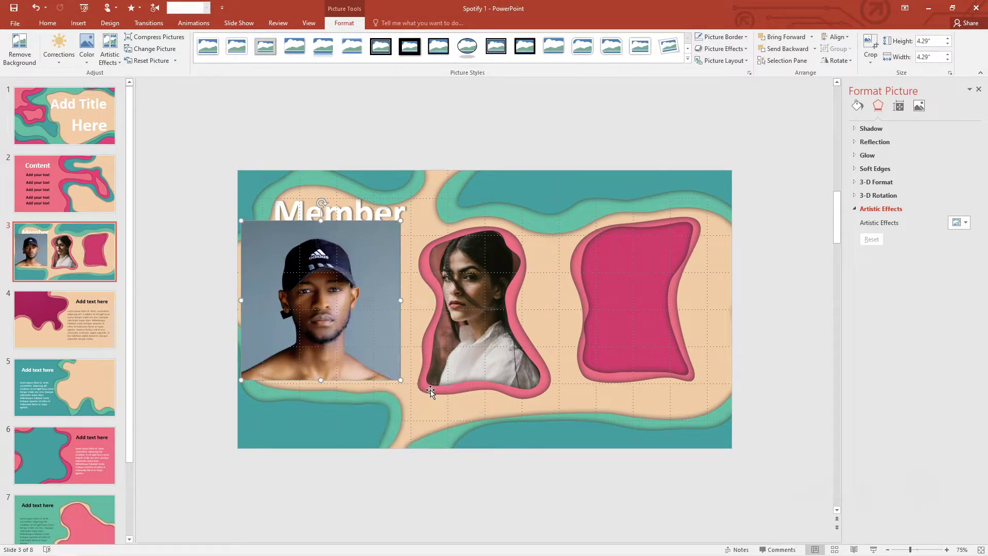
{"action": "left_click", "coordinate": [77, 23]}
Insert the woman-in-a-jacket photo, size it to 4.95 inches over the right frame, and send it back
{"action": "left_click", "coordinate": [69, 52]}
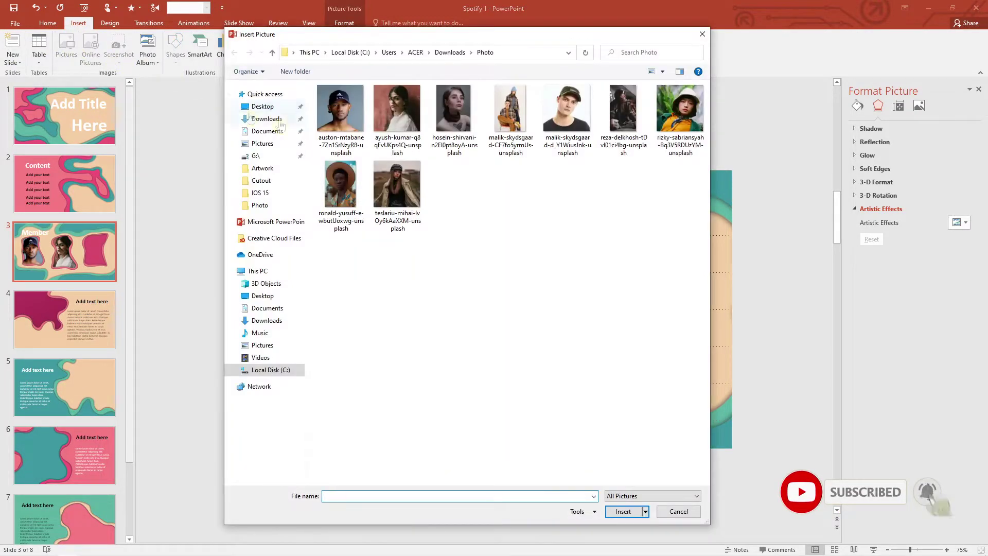
{"action": "left_click", "coordinate": [377, 204]}
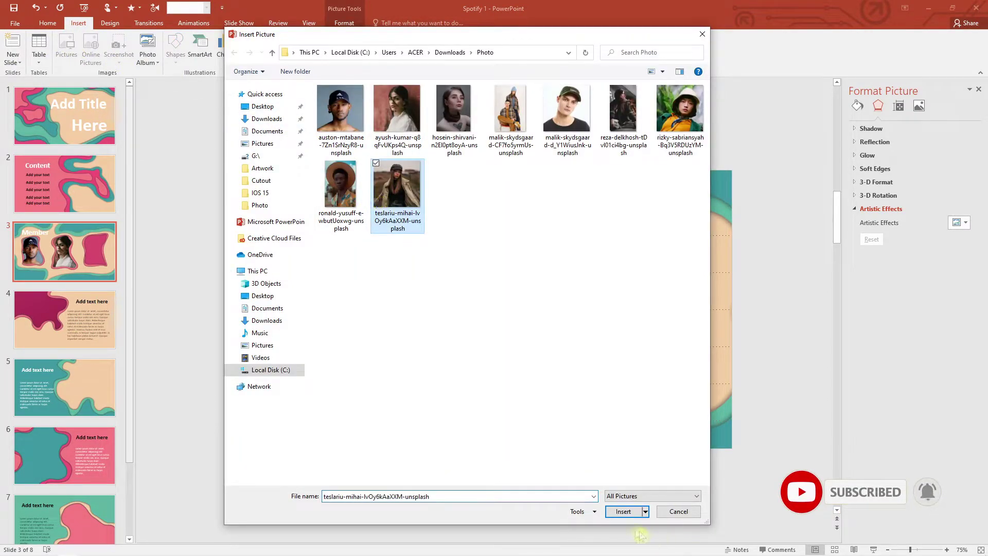
{"action": "left_click", "coordinate": [624, 512]}
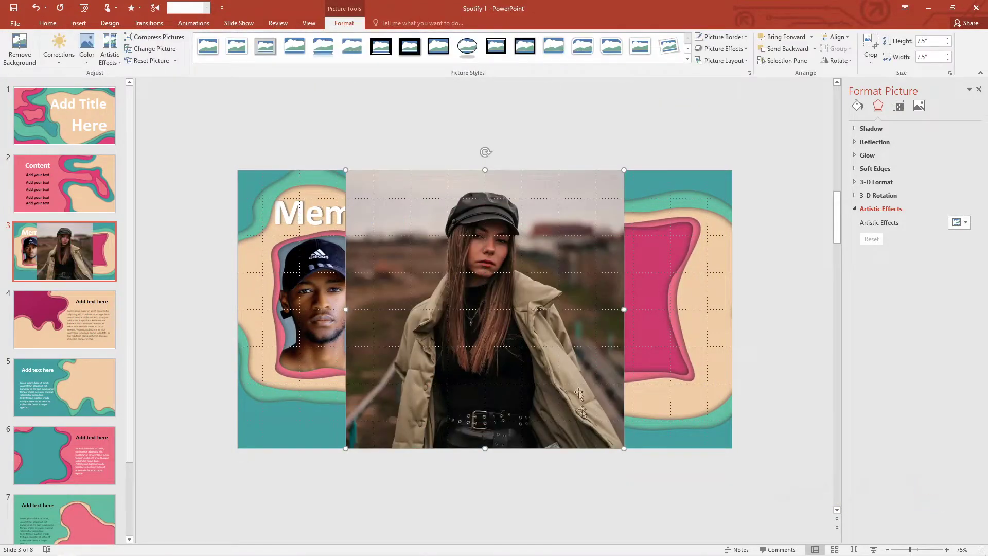
{"action": "left_click_drag", "start_coordinate": [345, 170], "coordinate": [477, 292]}
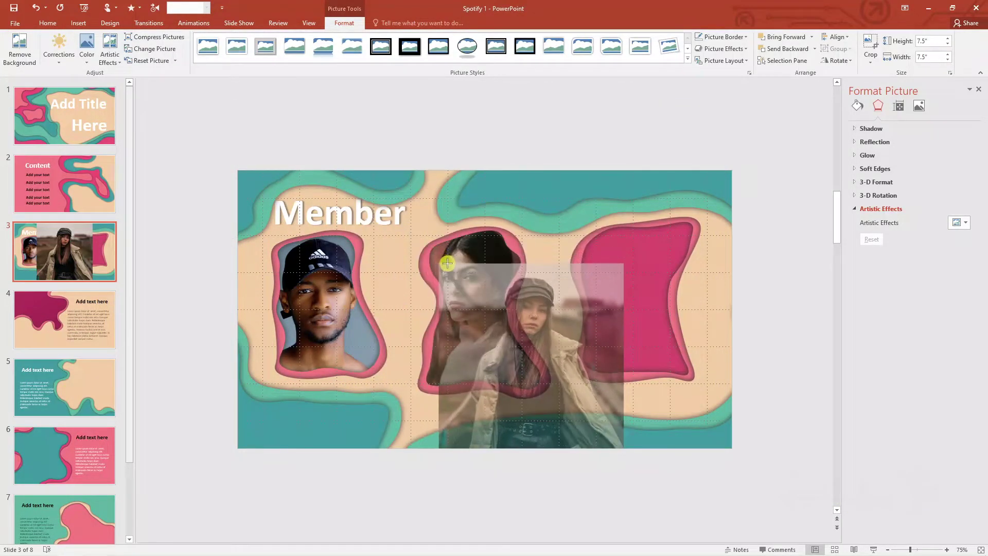
{"action": "left_click_drag", "start_coordinate": [563, 369], "coordinate": [651, 293]}
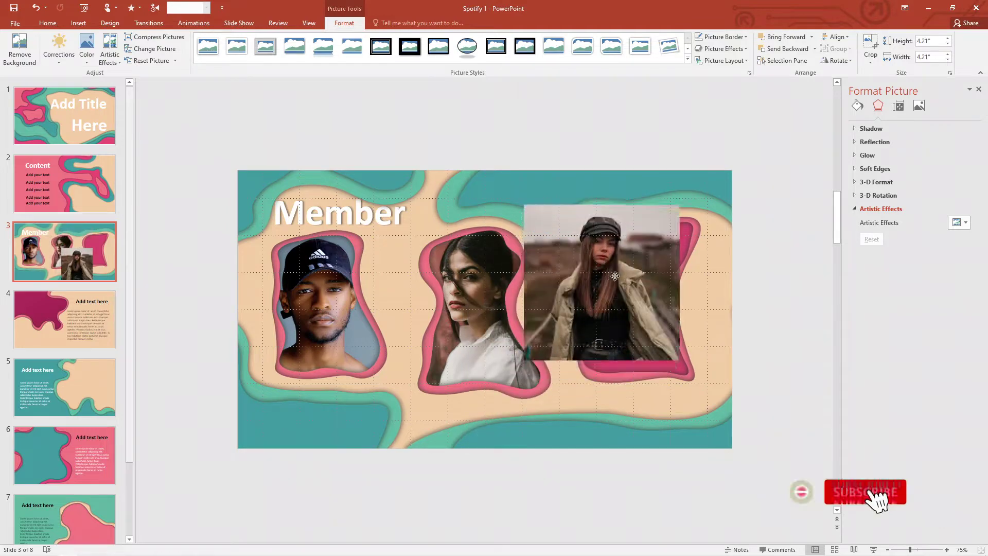
{"action": "left_click_drag", "start_coordinate": [711, 371], "coordinate": [739, 399]}
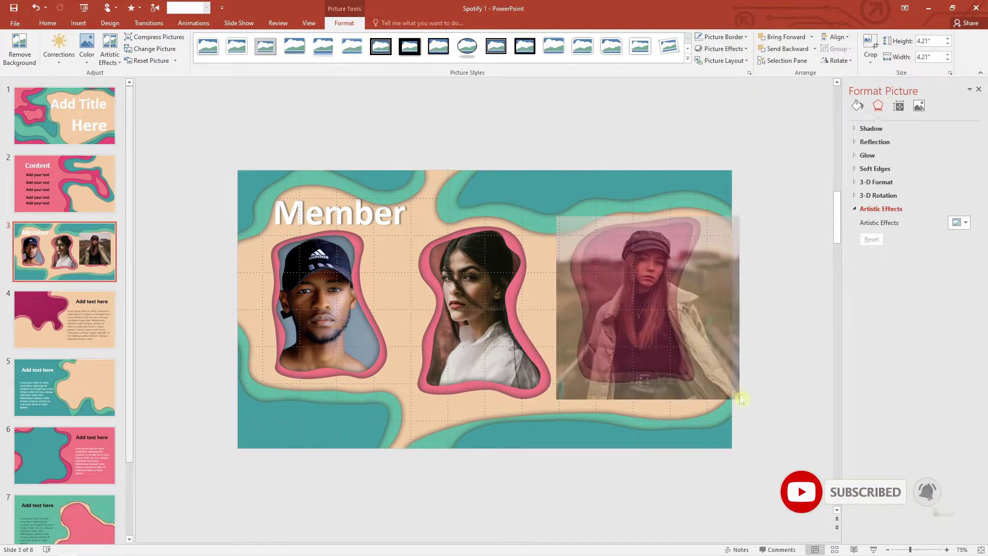
{"action": "left_click_drag", "start_coordinate": [670, 347], "coordinate": [661, 349]}
{"action": "right_click", "coordinate": [655, 343]}
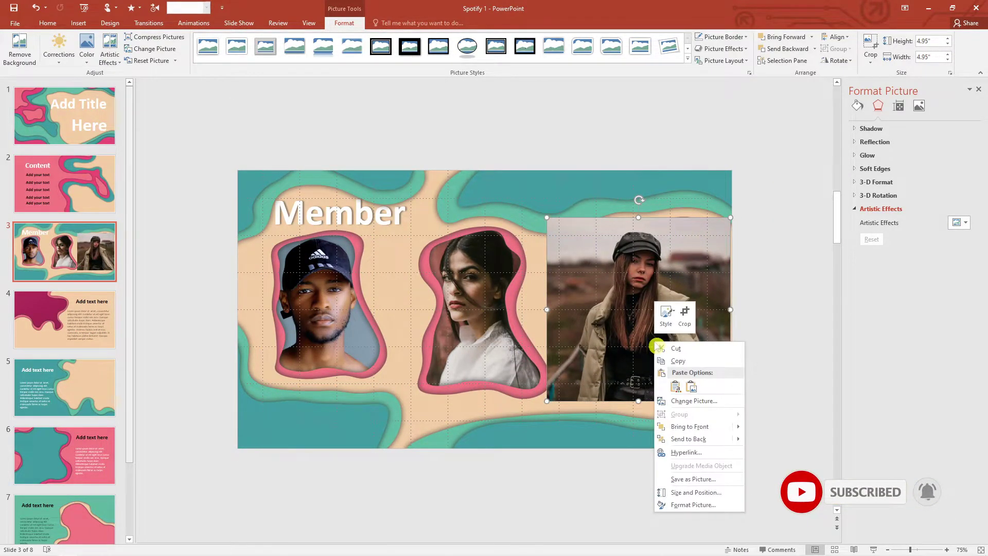
{"action": "left_click", "coordinate": [689, 438]}
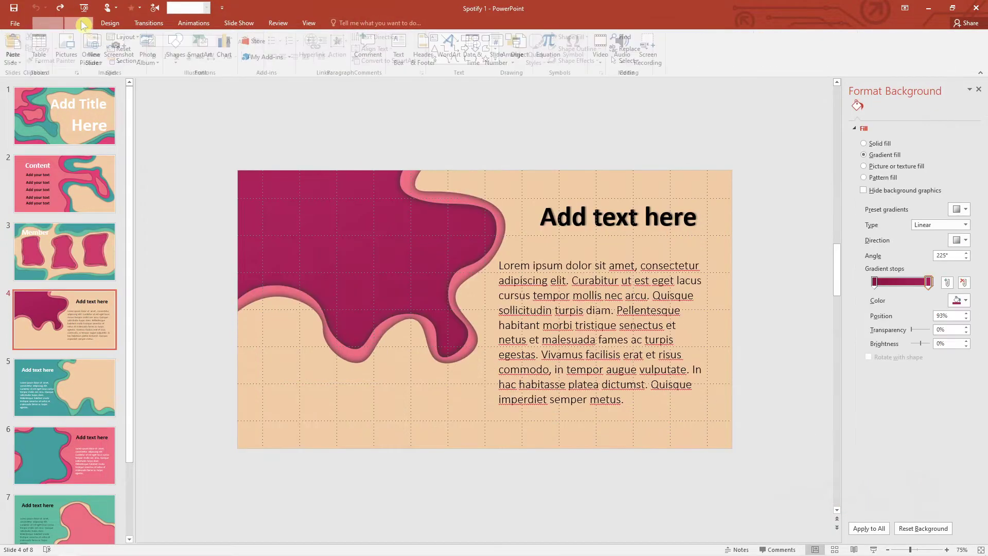
Insert the woman-in-a-hat photo on slide 4, size it to 7.76 inches, and send it behind the pink wave
{"action": "left_click", "coordinate": [78, 22]}
{"action": "left_click", "coordinate": [67, 49]}
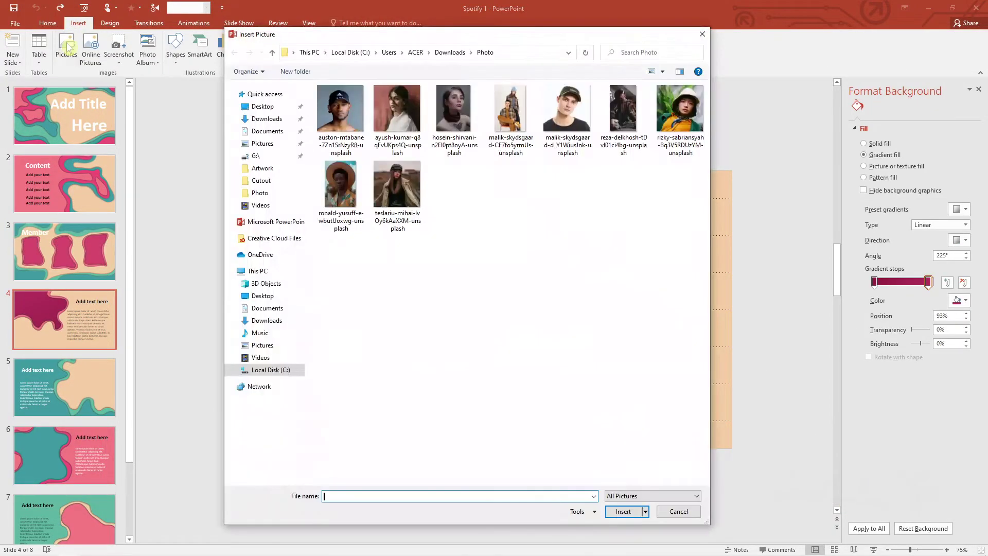
{"action": "left_click", "coordinate": [666, 129]}
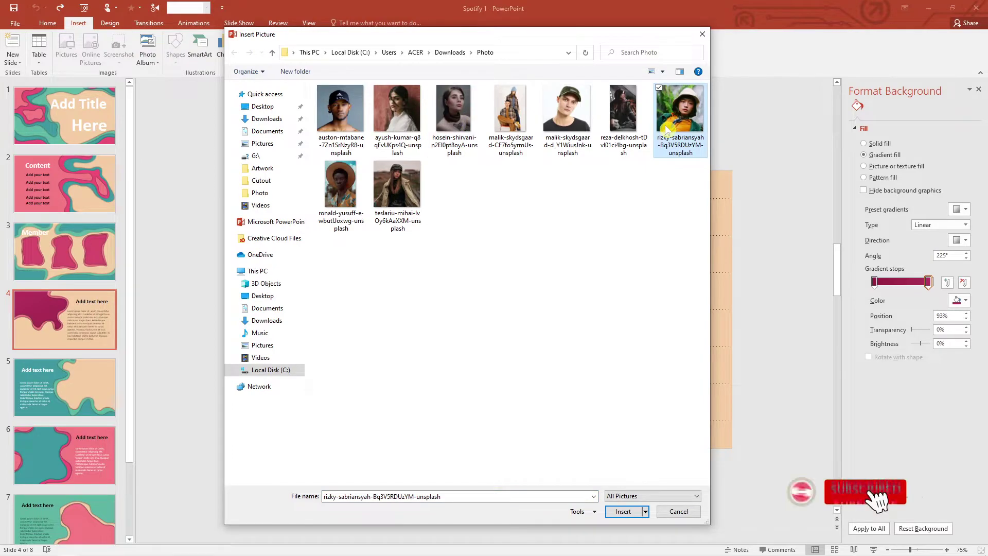
{"action": "left_click", "coordinate": [624, 510]}
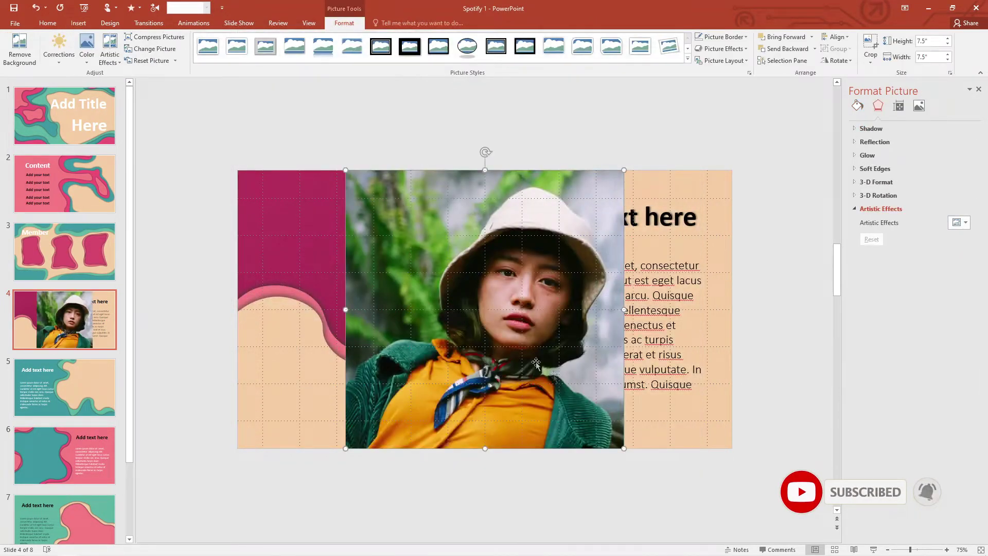
{"action": "left_click_drag", "start_coordinate": [484, 257], "coordinate": [318, 195]}
{"action": "left_click_drag", "start_coordinate": [182, 108], "coordinate": [238, 166]}
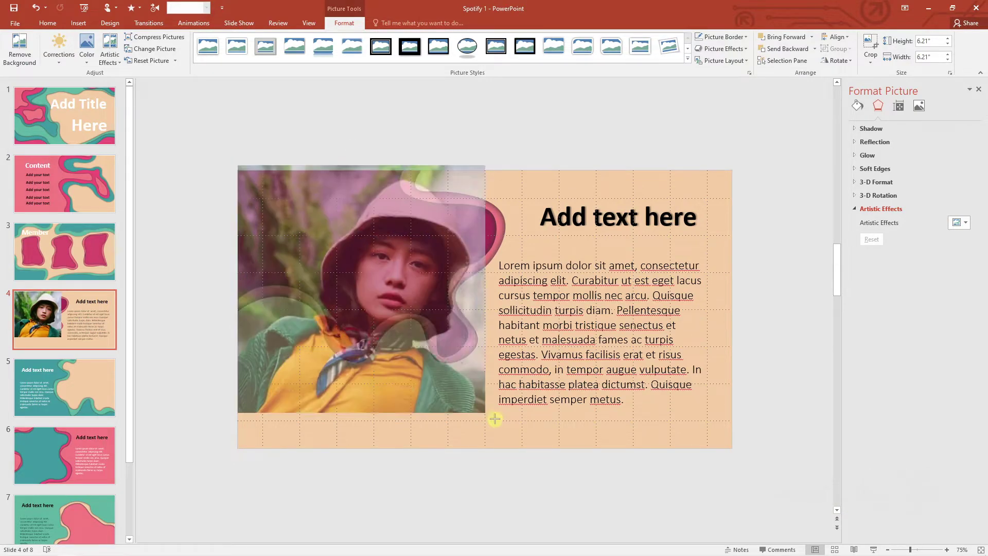
{"action": "left_click_drag", "start_coordinate": [468, 395], "coordinate": [526, 453]}
{"action": "left_click_drag", "start_coordinate": [452, 391], "coordinate": [437, 342]}
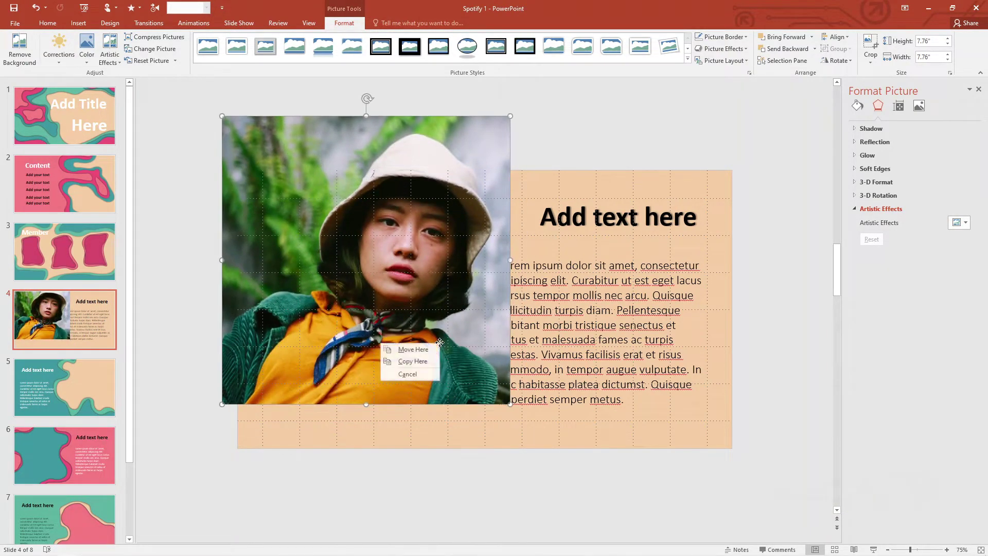
{"action": "left_click", "coordinate": [399, 346]}
{"action": "right_click", "coordinate": [392, 235]}
{"action": "left_click", "coordinate": [496, 327]}
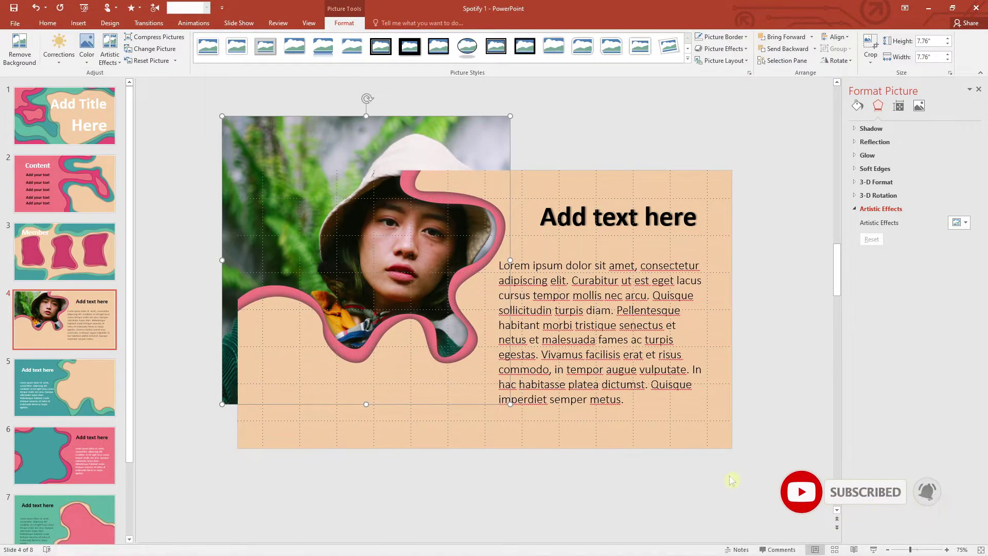
Preview slide 4 full screen, then return to editing
{"action": "left_click", "coordinate": [873, 549]}
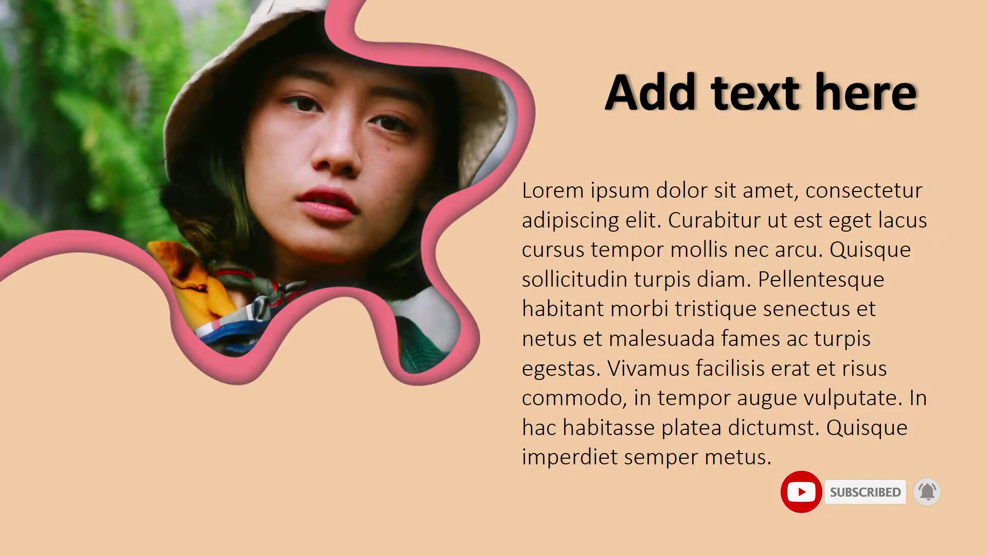
{"action": "key", "text": "Escape"}
{"action": "left_click", "coordinate": [190, 435]}
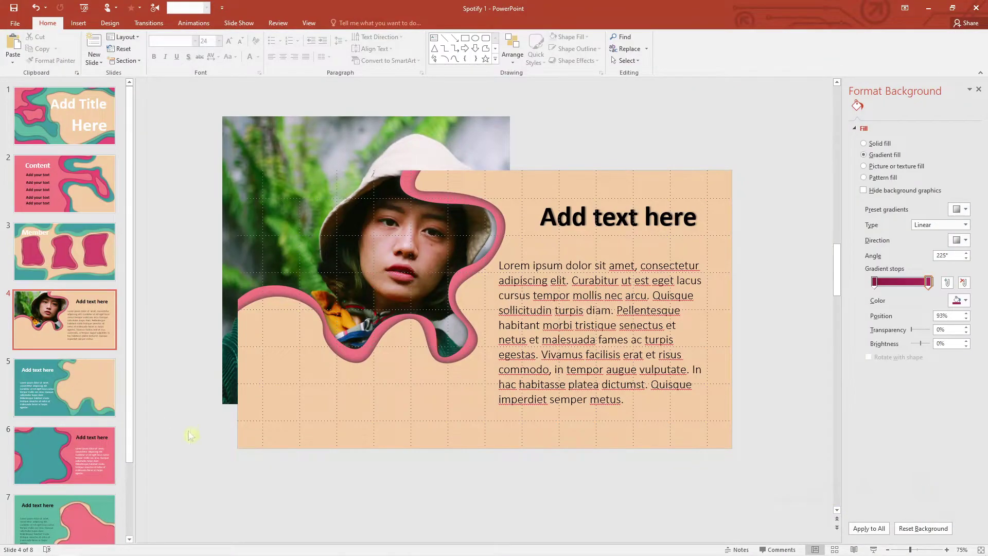
Insert the dark-haired woman's portrait onto slide 5
{"action": "scroll", "coordinate": [157, 410], "scroll_direction": "down", "scroll_amount": 1}
{"action": "left_click", "coordinate": [87, 24]}
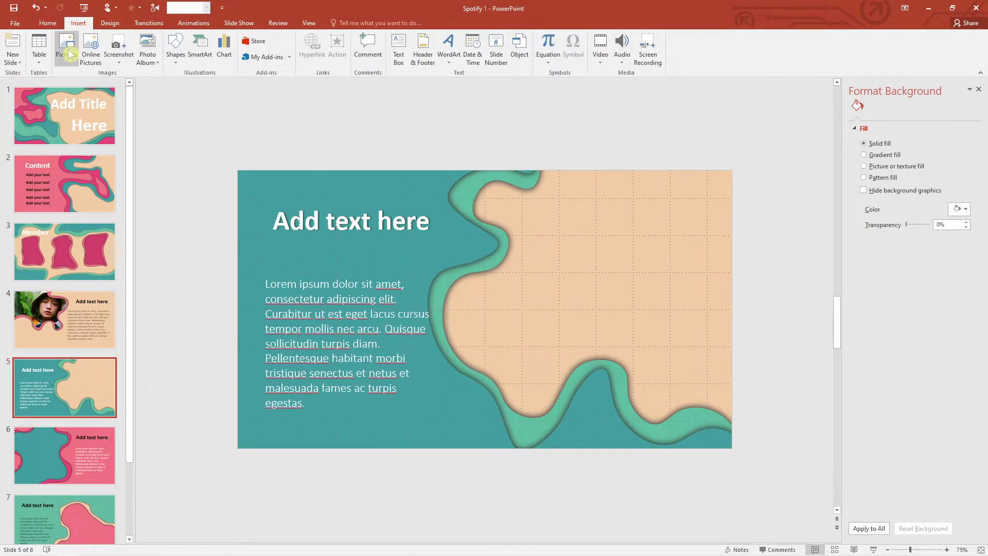
{"action": "left_click", "coordinate": [66, 47]}
{"action": "left_click", "coordinate": [532, 126]}
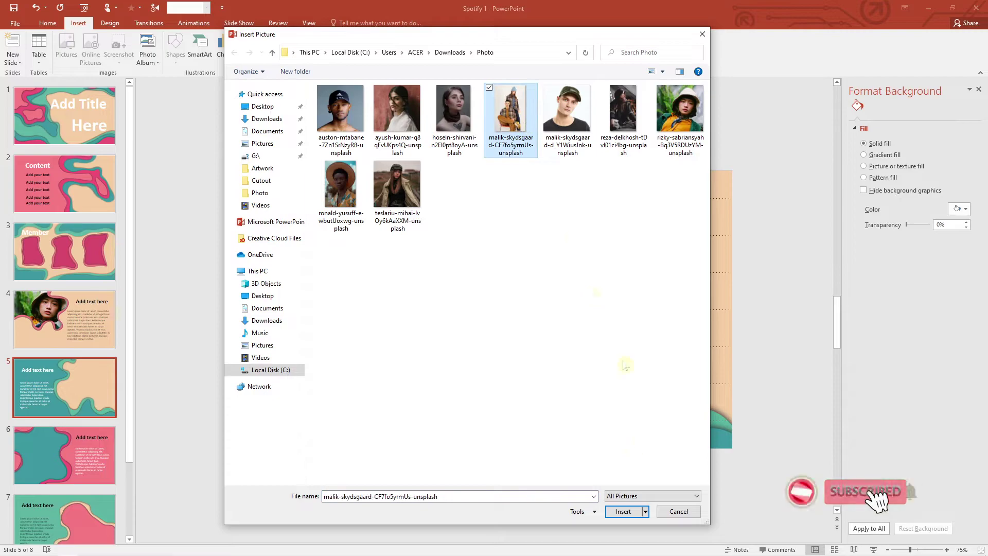
{"action": "left_click", "coordinate": [461, 129]}
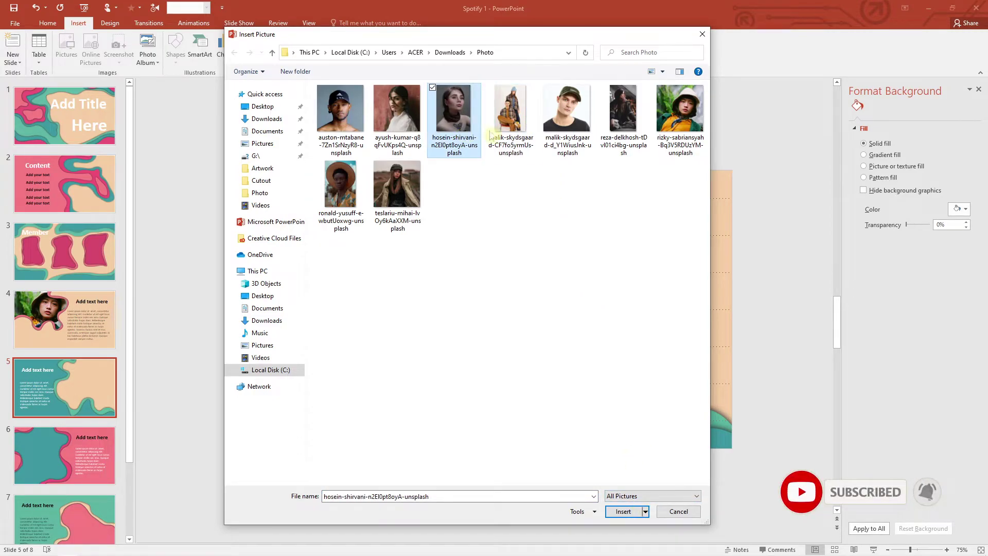
{"action": "left_click", "coordinate": [624, 511]}
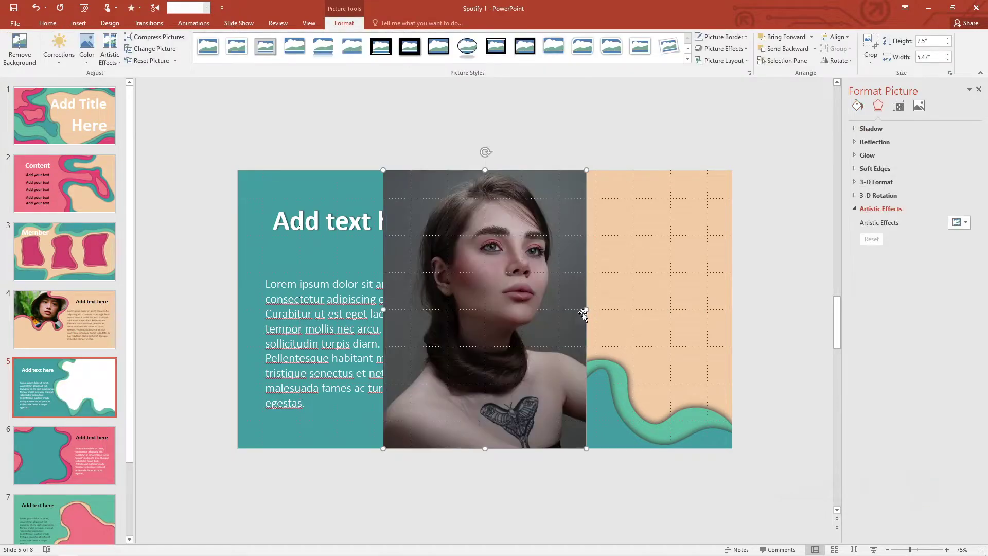
{"action": "right_click", "coordinate": [496, 293]}
{"action": "left_click", "coordinate": [585, 170]}
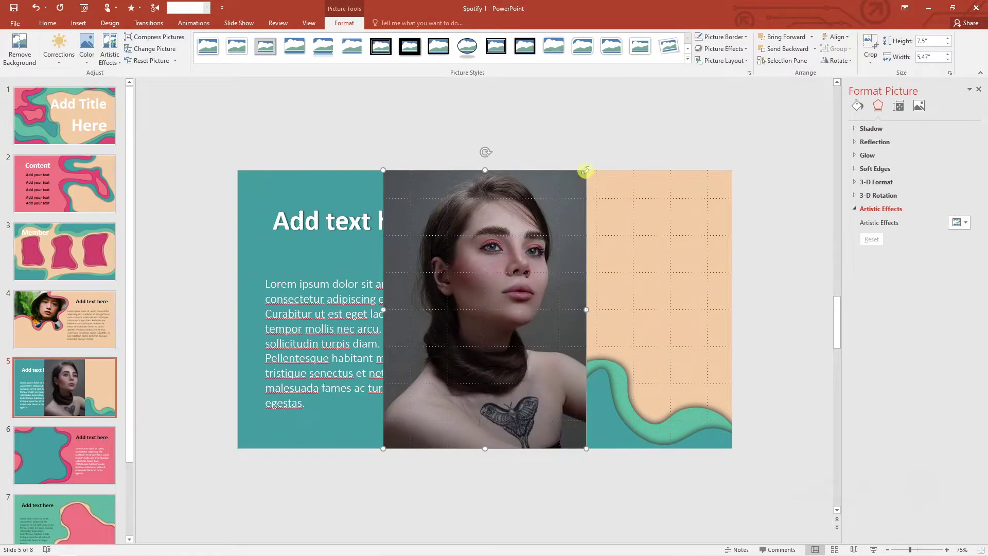
Enlarge the portrait, move it to the slide's right side, and send it behind the teal wave
{"action": "left_click_drag", "start_coordinate": [586, 170], "coordinate": [639, 103]}
{"action": "left_click_drag", "start_coordinate": [528, 281], "coordinate": [591, 324]}
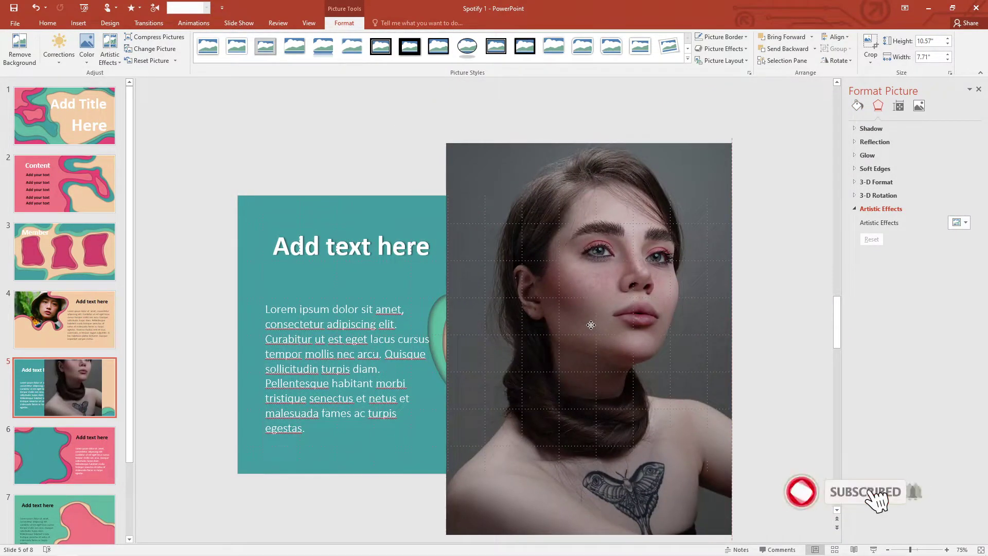
{"action": "scroll", "coordinate": [451, 146], "scroll_direction": "down", "scroll_amount": 1}
{"action": "left_click_drag", "start_coordinate": [449, 121], "coordinate": [441, 110]}
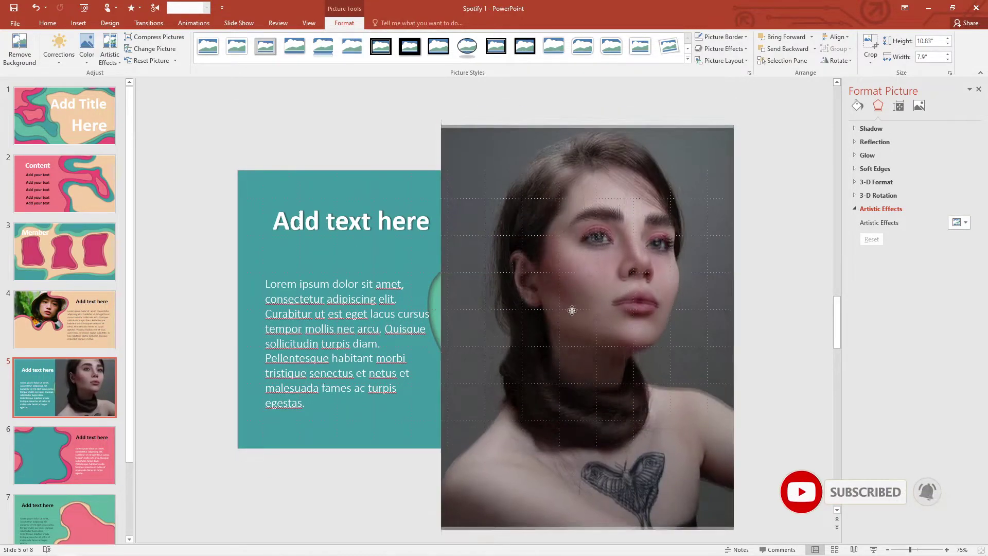
{"action": "left_click_drag", "start_coordinate": [573, 311], "coordinate": [570, 317]}
{"action": "right_click", "coordinate": [570, 318]}
{"action": "mouse_move", "coordinate": [604, 414]}
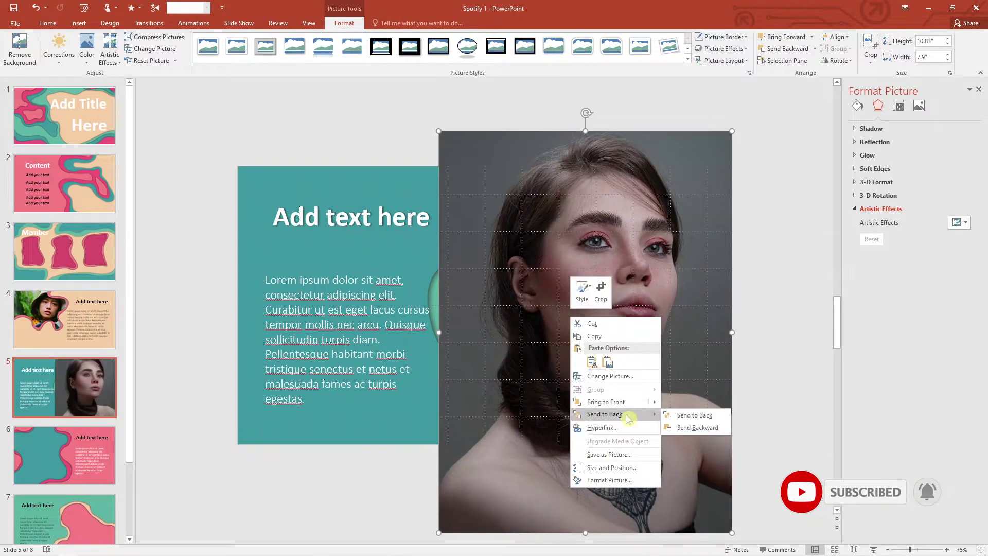
{"action": "left_click", "coordinate": [694, 412]}
Nudge the portrait up behind the cut-out, preview slide 5 full screen, then go to slide 6
{"action": "left_click_drag", "start_coordinate": [646, 486], "coordinate": [660, 472]}
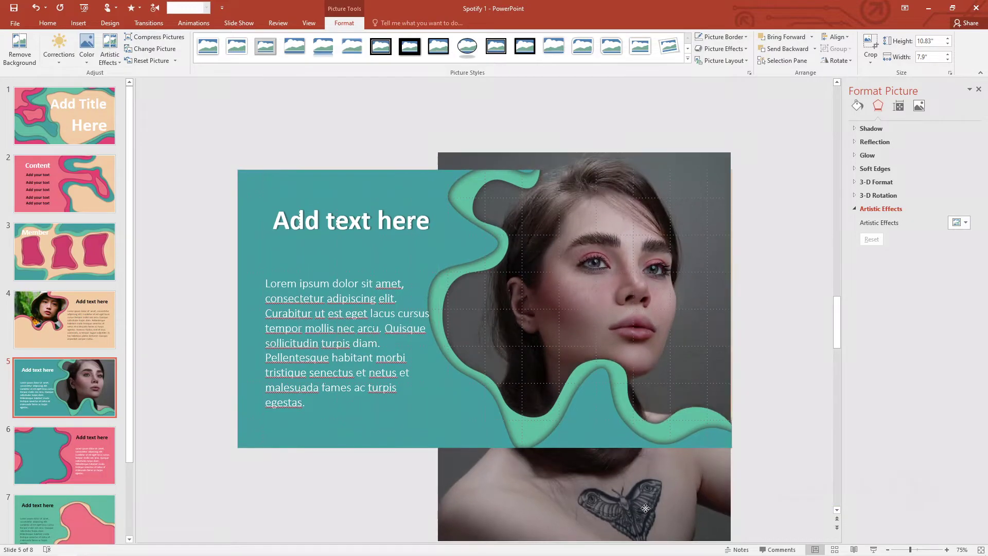
{"action": "left_click", "coordinate": [818, 458]}
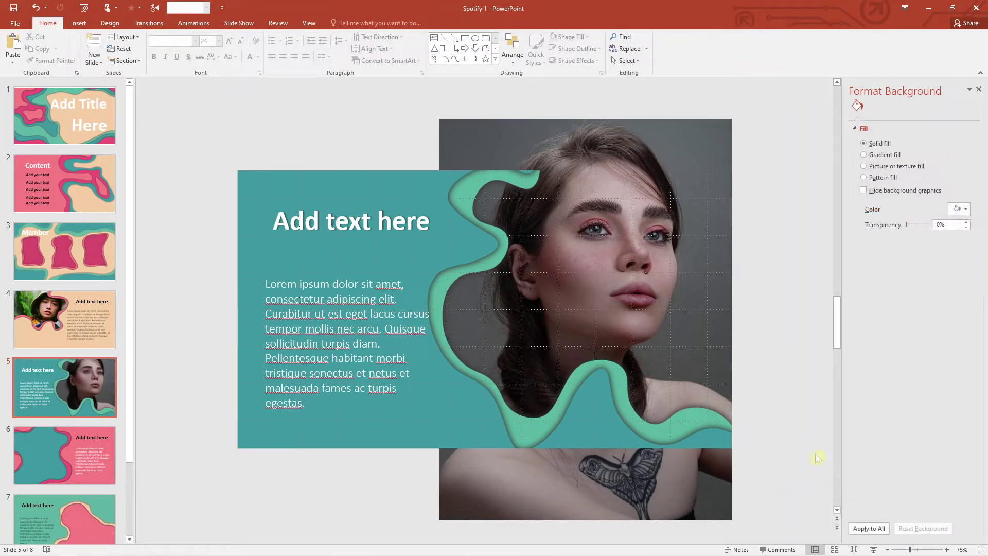
{"action": "left_click", "coordinate": [873, 549]}
{"action": "key", "text": "Escape"}
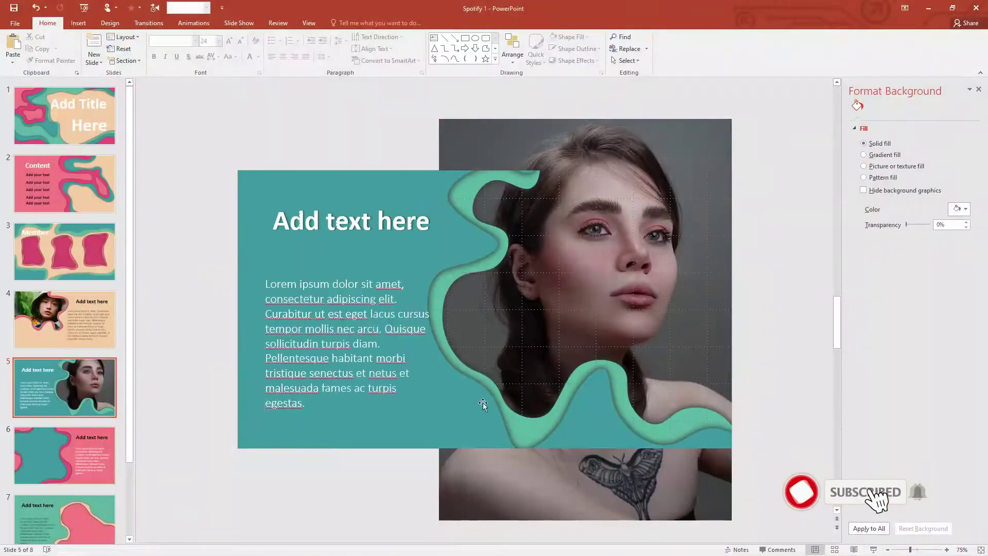
{"action": "left_click", "coordinate": [64, 455]}
Insert the photo of two people in plaid on slide 6, enlarged over the left part
{"action": "left_click", "coordinate": [78, 23]}
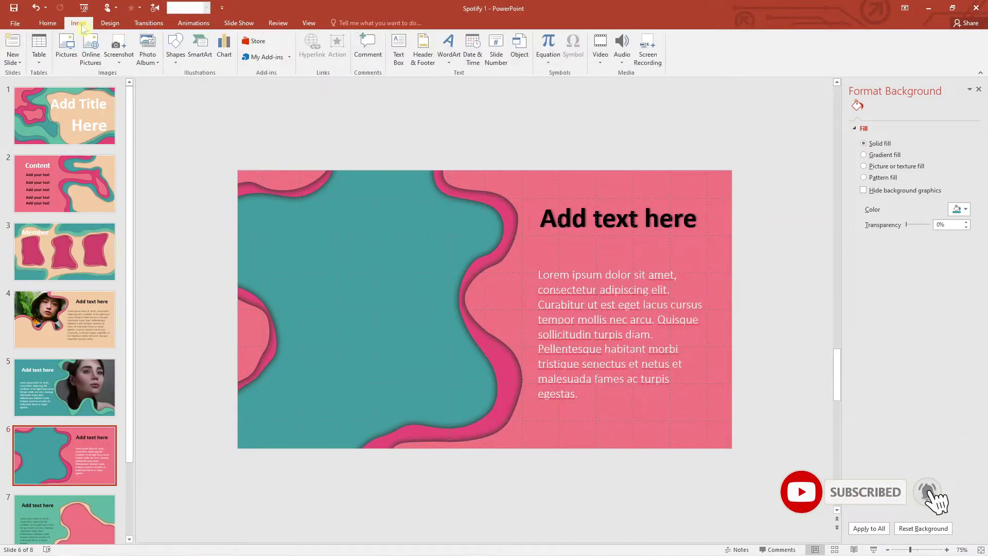
{"action": "left_click", "coordinate": [74, 58]}
{"action": "left_click", "coordinate": [347, 203]}
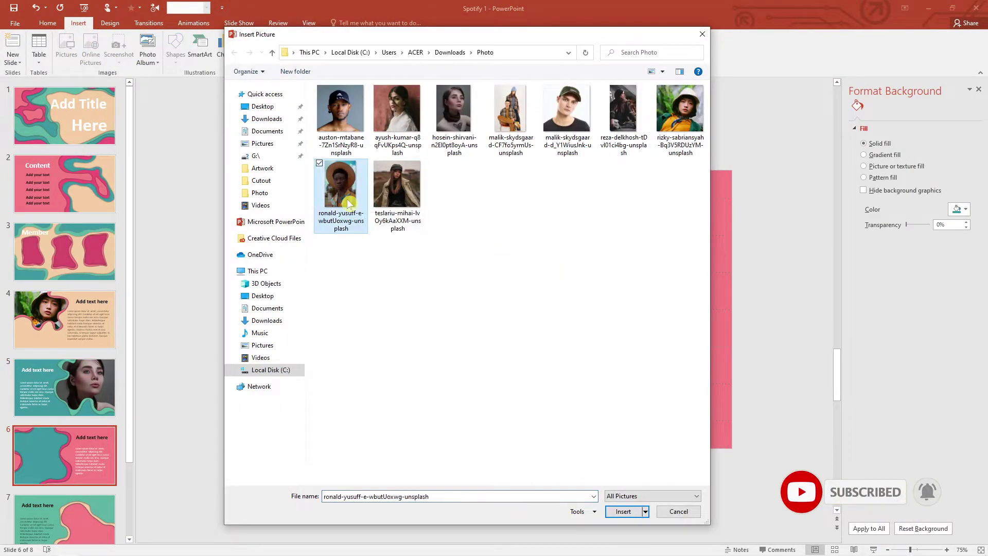
{"action": "left_click", "coordinate": [510, 108]}
{"action": "left_click", "coordinate": [623, 511]}
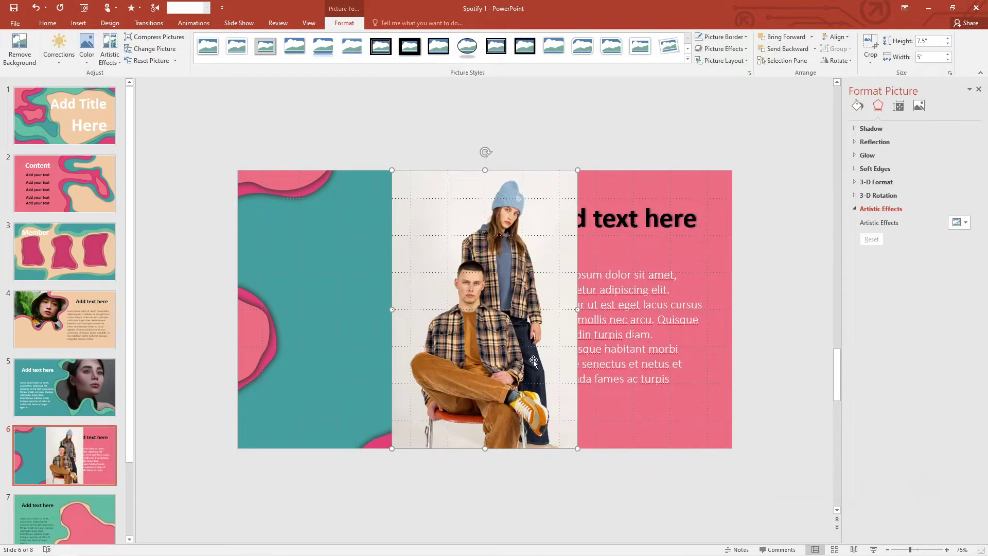
{"action": "left_click_drag", "start_coordinate": [534, 360], "coordinate": [369, 297]}
{"action": "left_click_drag", "start_coordinate": [423, 386], "coordinate": [522, 504]}
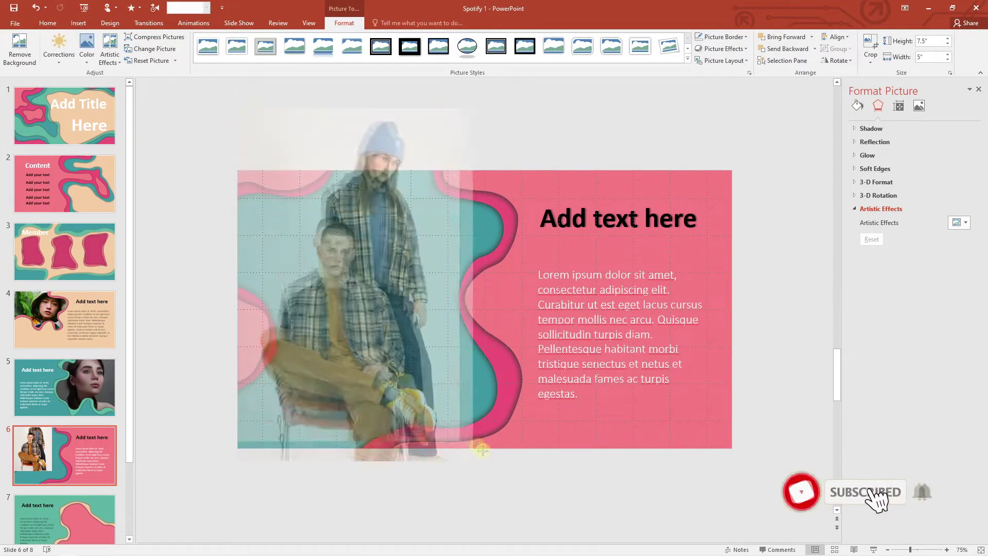
Send the photo behind the pink wave, preview slide 6 full screen, then go to slide 7
{"action": "scroll", "coordinate": [463, 361], "scroll_direction": "down", "scroll_amount": 1}
{"action": "right_click", "coordinate": [419, 325]}
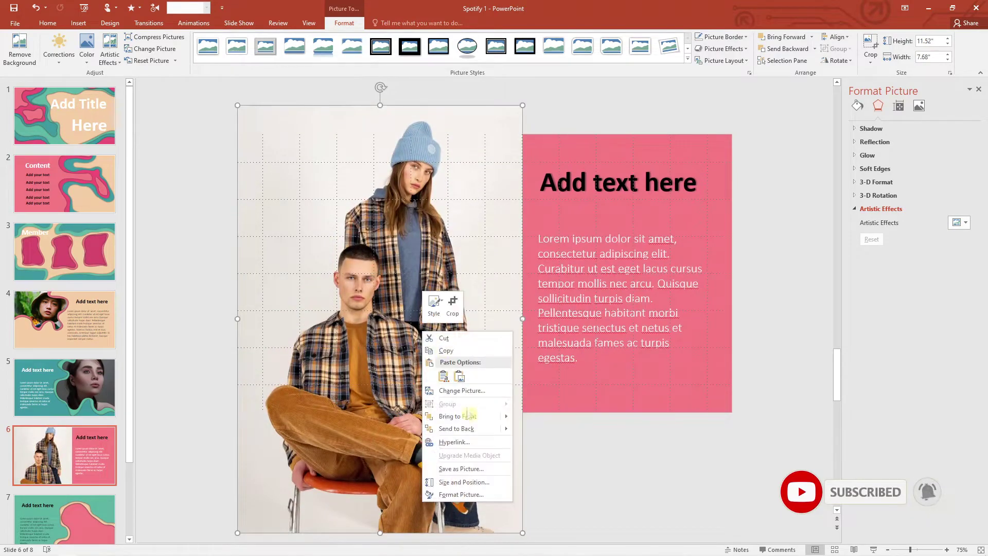
{"action": "left_click", "coordinate": [464, 430]}
{"action": "key", "text": "ctrl+z"}
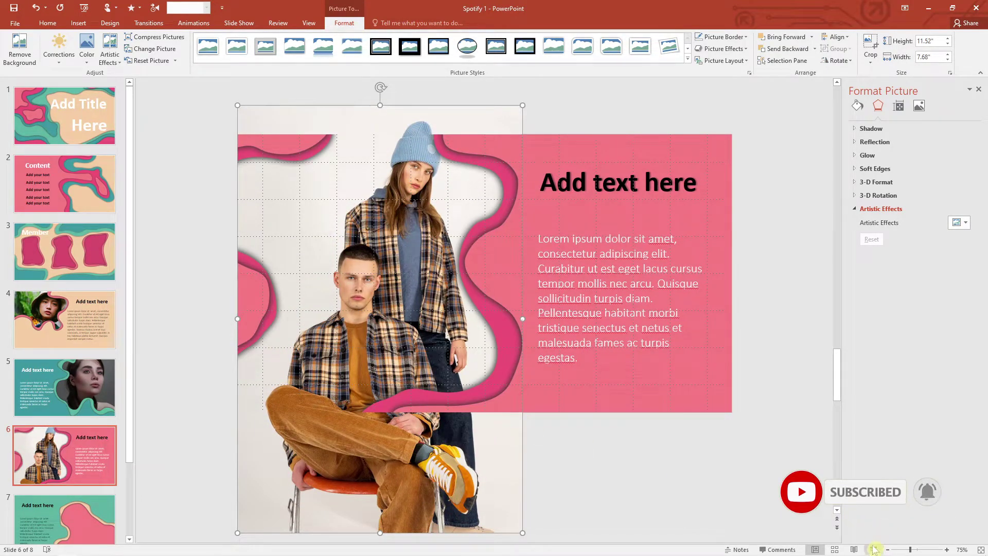
{"action": "left_click", "coordinate": [874, 550]}
{"action": "key", "text": "Escape"}
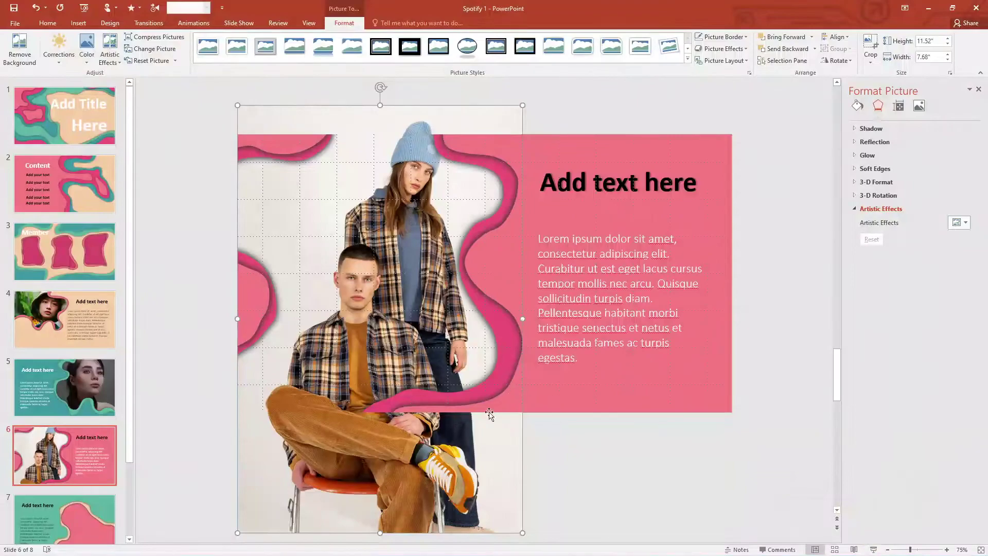
{"action": "left_click", "coordinate": [64, 455]}
Insert the portrait of the man in a brown hat on slide 7 and enlarge it
{"action": "left_click", "coordinate": [79, 24]}
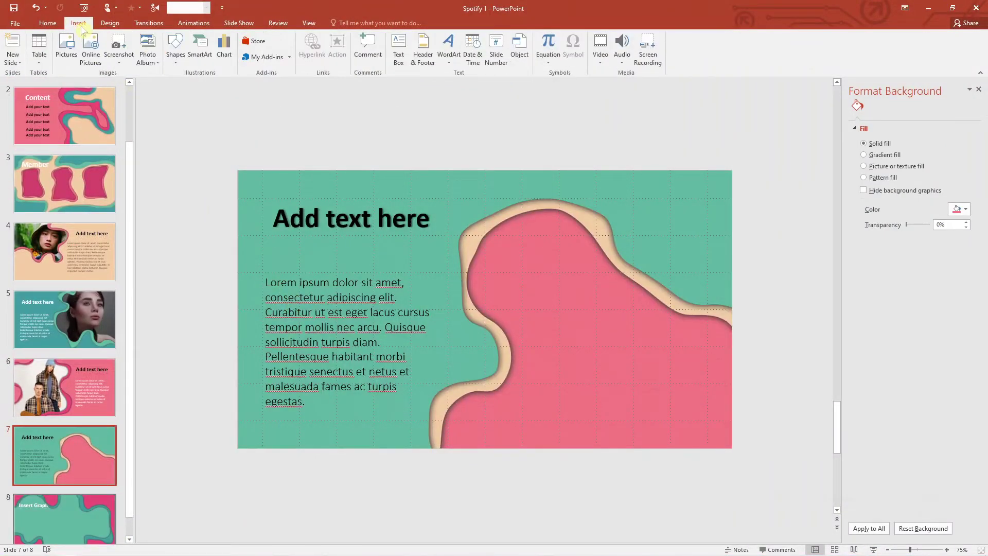
{"action": "left_click", "coordinate": [67, 47]}
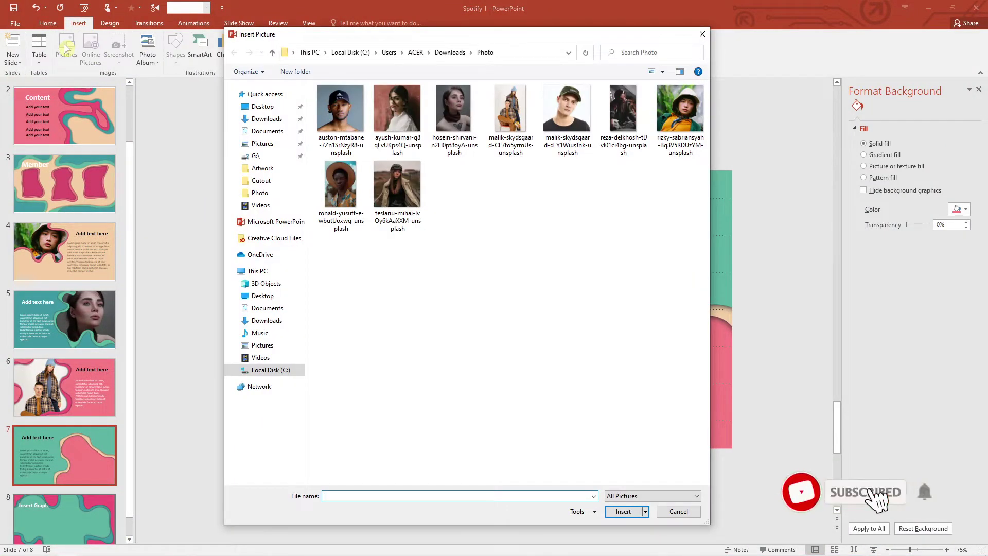
{"action": "left_click", "coordinate": [340, 184]}
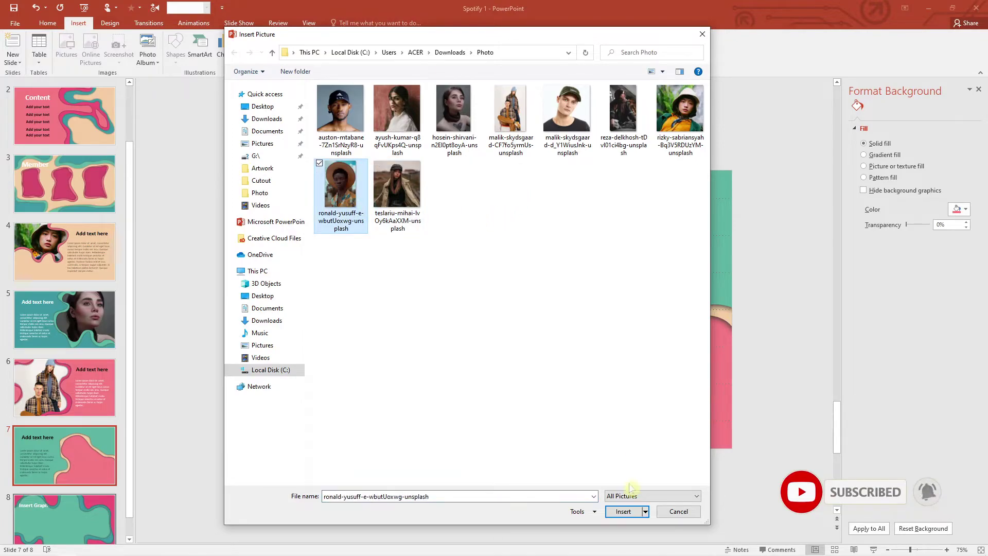
{"action": "left_click", "coordinate": [623, 511]}
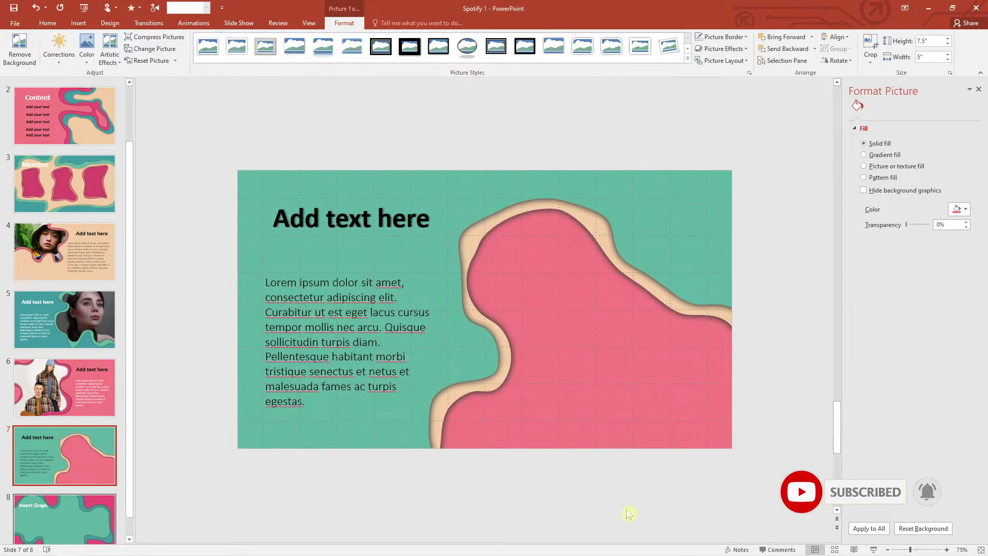
{"action": "left_click_drag", "start_coordinate": [577, 446], "coordinate": [677, 543]}
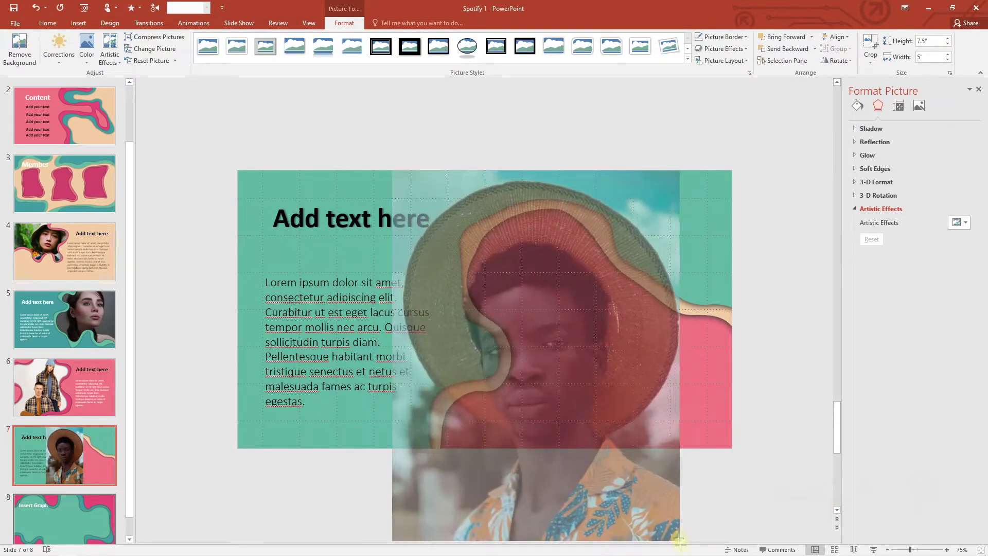
Send the portrait behind the wavy frame and check it in a full-screen slideshow
{"action": "right_click", "coordinate": [617, 292]}
{"action": "mouse_move", "coordinate": [652, 392]}
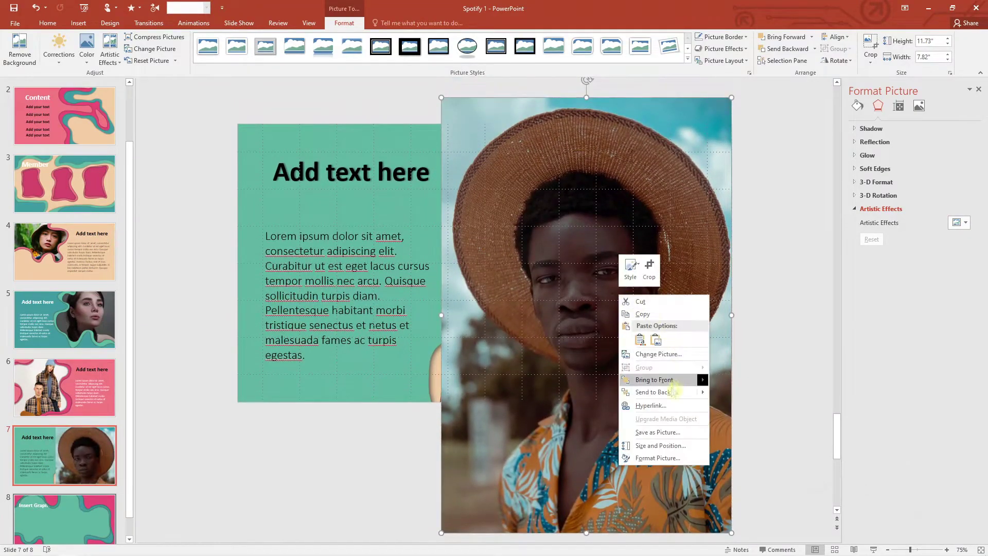
{"action": "left_click", "coordinate": [725, 394]}
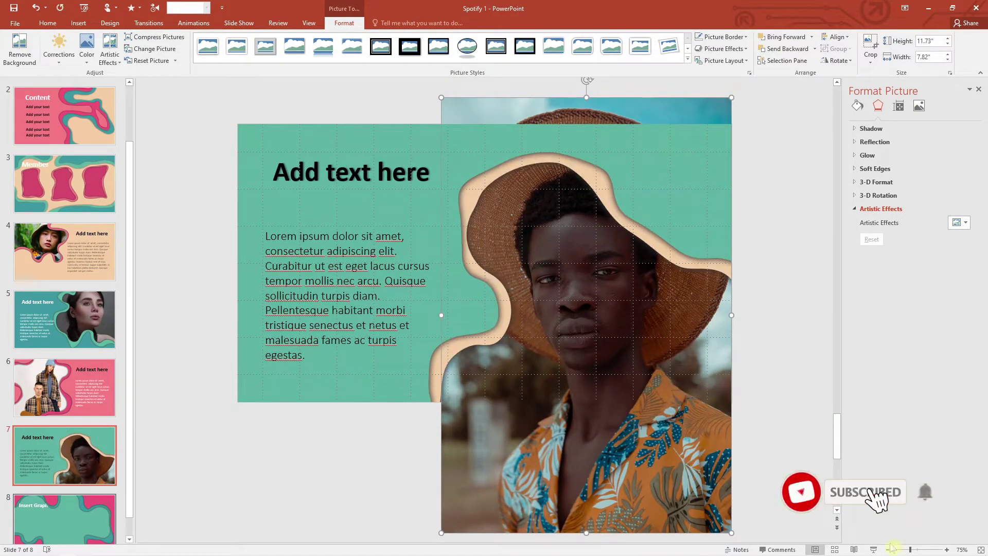
{"action": "key", "text": "shift+F5"}
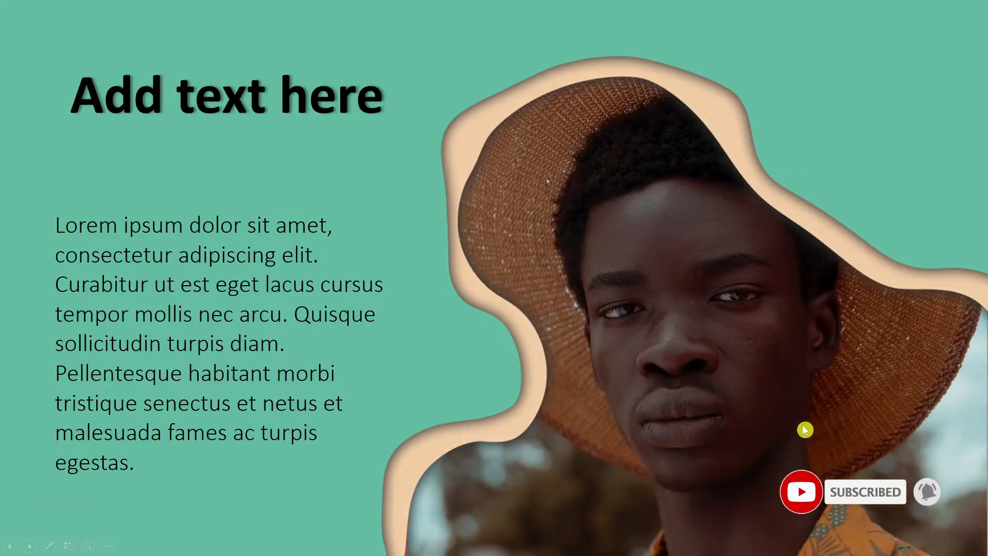
{"action": "key", "text": "Escape"}
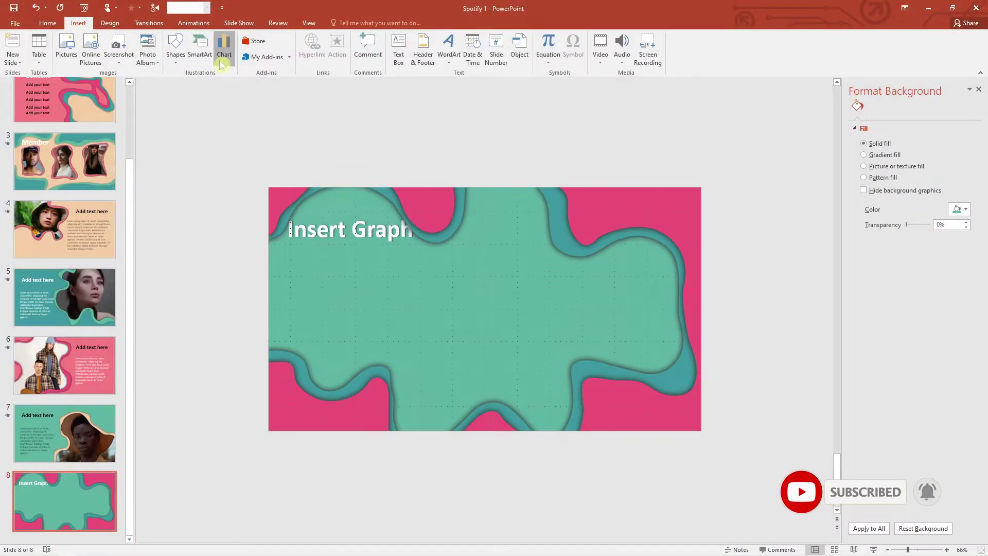
Insert a default clustered column chart on slide 8, reposition it over the green area, and delete its title
{"action": "left_click", "coordinate": [222, 54]}
{"action": "left_click", "coordinate": [842, 392]}
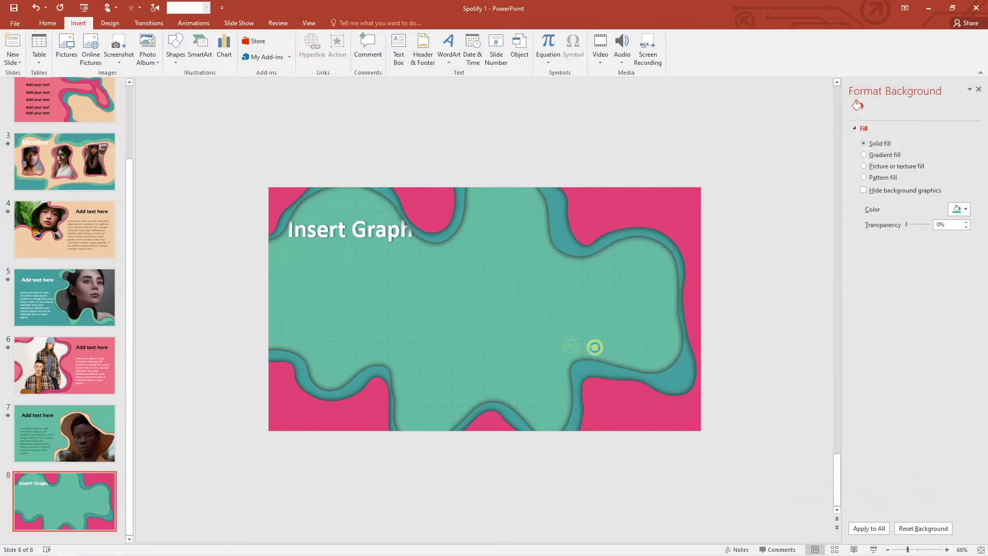
{"action": "left_click", "coordinate": [647, 421]}
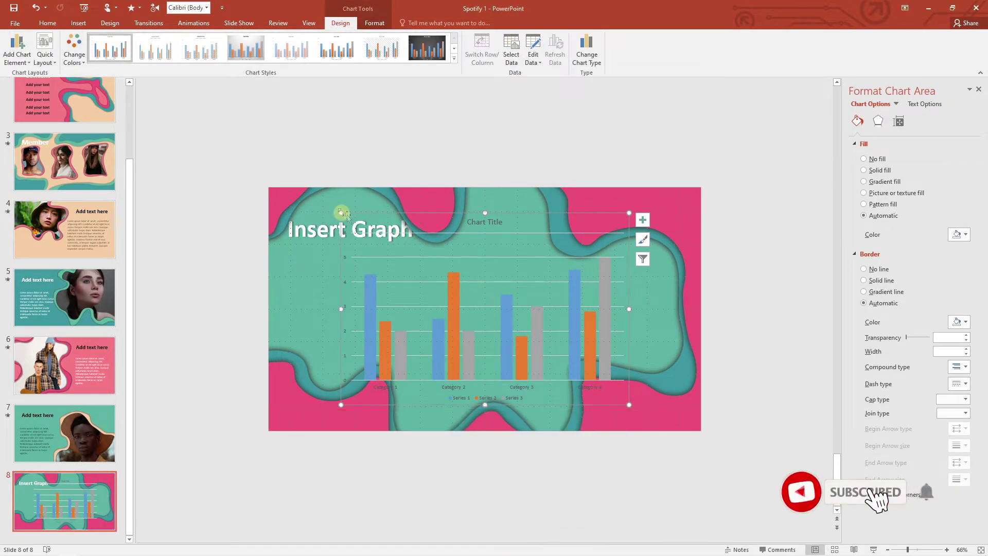
{"action": "left_click_drag", "start_coordinate": [341, 213], "coordinate": [391, 246]}
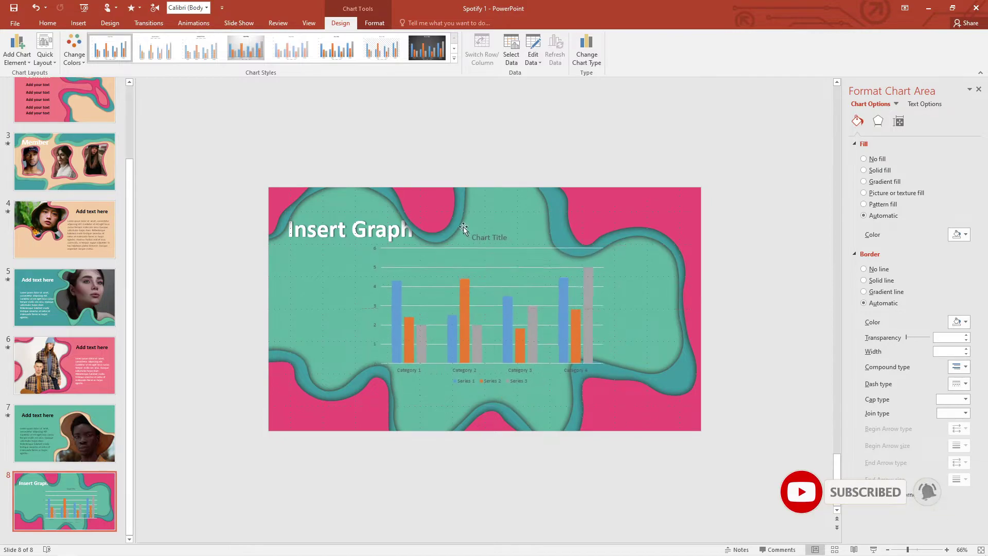
{"action": "left_click_drag", "start_coordinate": [484, 245], "coordinate": [446, 221]}
{"action": "left_click", "coordinate": [462, 229]}
{"action": "key", "text": "Delete"}
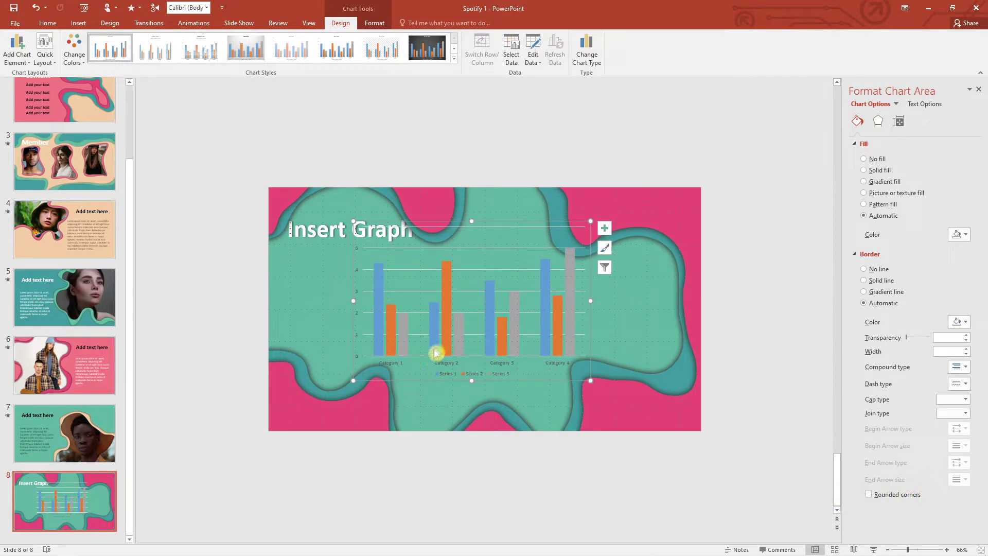
Fill the Series 1 bars dark pink and the Series 2 bars yellow
{"action": "left_click", "coordinate": [546, 301]}
{"action": "left_click", "coordinate": [958, 247]}
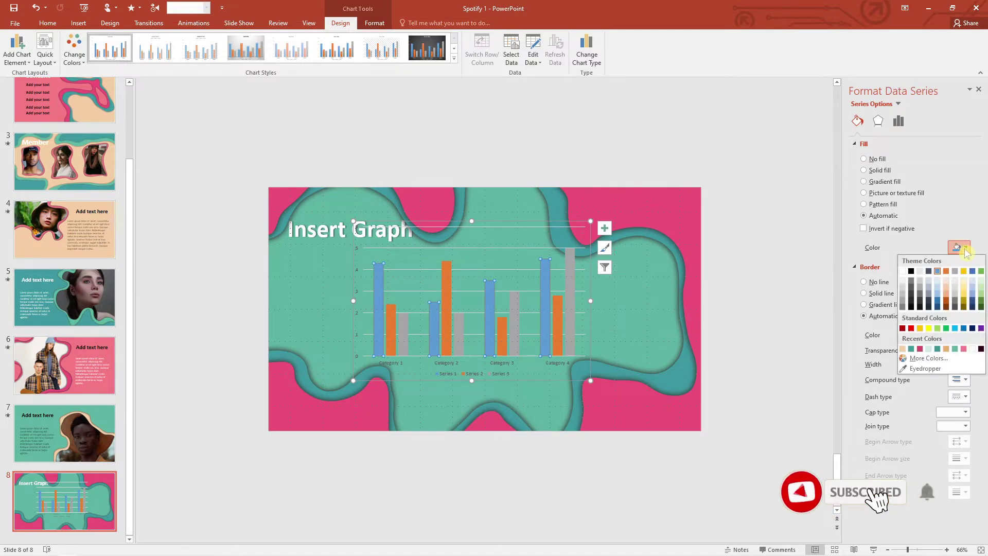
{"action": "left_click", "coordinate": [919, 348]}
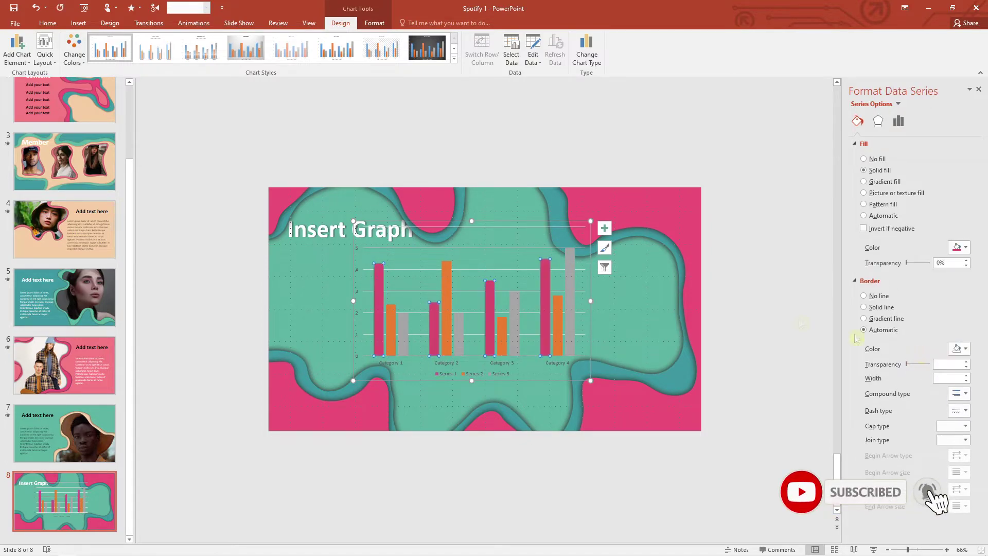
{"action": "left_click", "coordinate": [560, 310]}
{"action": "left_click", "coordinate": [959, 247]}
{"action": "left_click", "coordinate": [926, 322]}
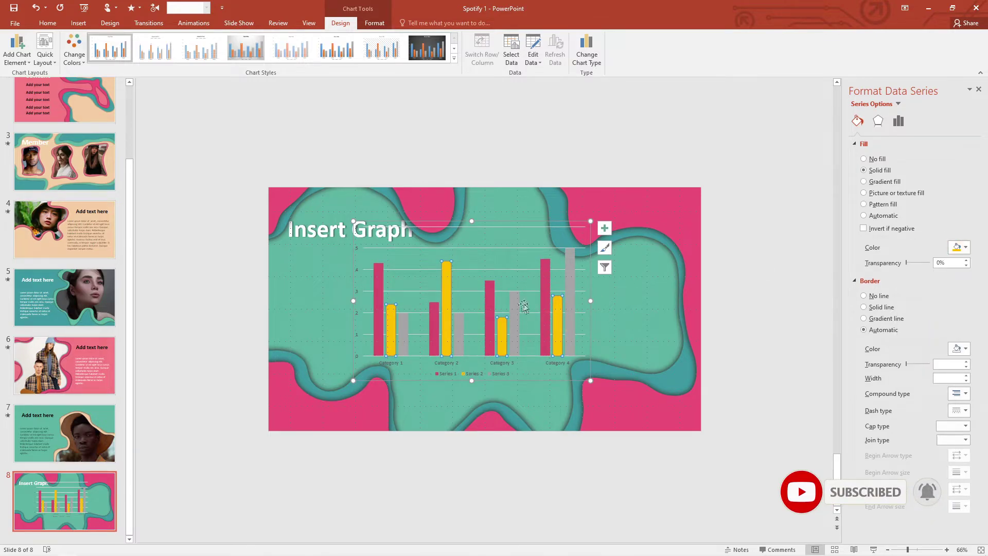
Fill the Series 3 bars light pink and nudge the plot area slightly down
{"action": "left_click", "coordinate": [569, 288]}
{"action": "left_click", "coordinate": [959, 247]}
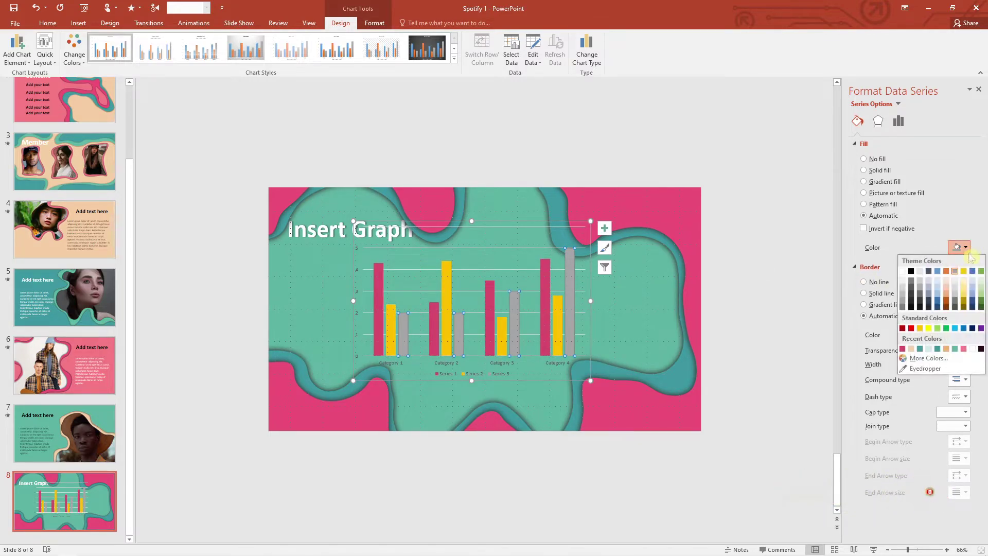
{"action": "left_click", "coordinate": [936, 349]}
{"action": "left_click", "coordinate": [966, 247]}
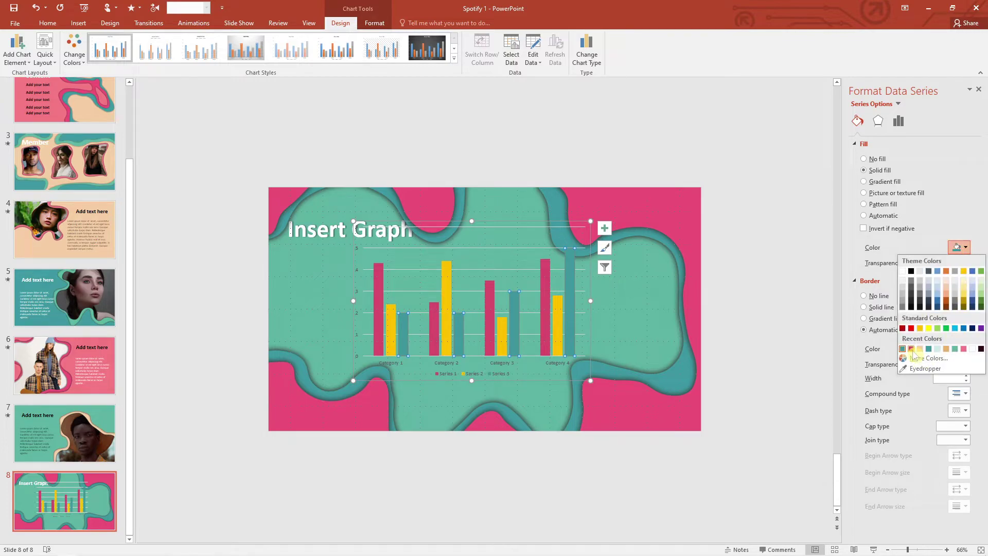
{"action": "left_click", "coordinate": [963, 348]}
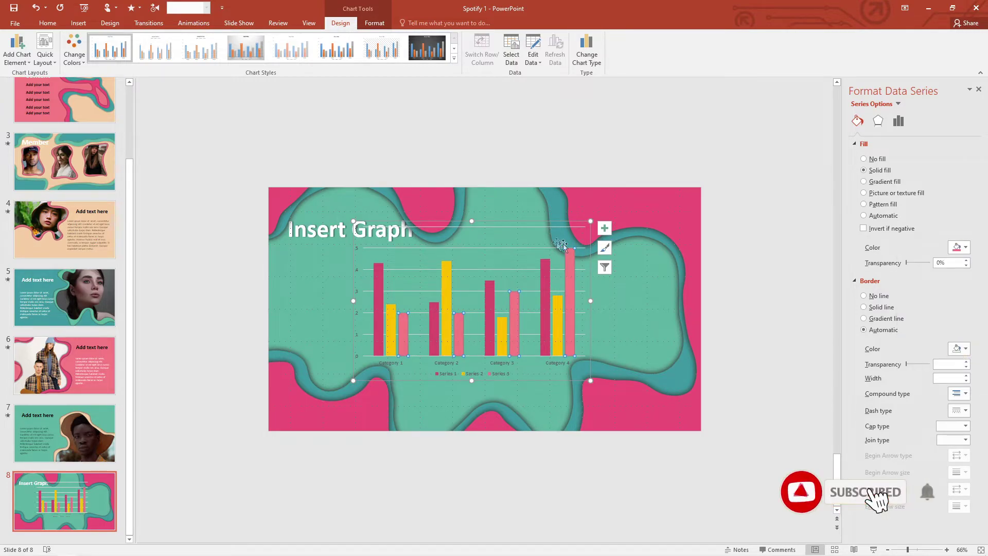
{"action": "left_click", "coordinate": [533, 233]}
{"action": "left_click_drag", "start_coordinate": [533, 233], "coordinate": [533, 237]}
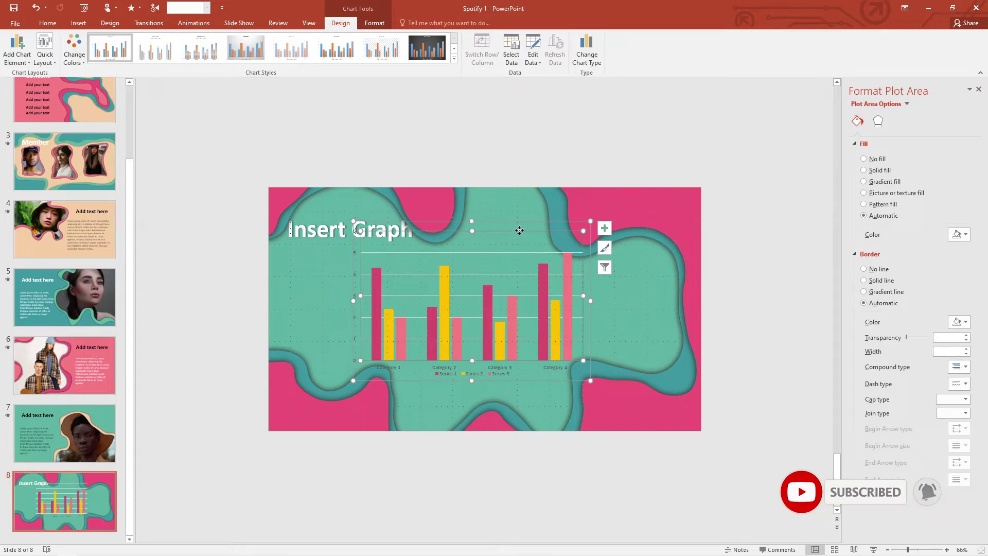
Shorten the chart by raising the chart area's bottom edge
{"action": "left_click", "coordinate": [450, 369]}
{"action": "left_click", "coordinate": [473, 375]}
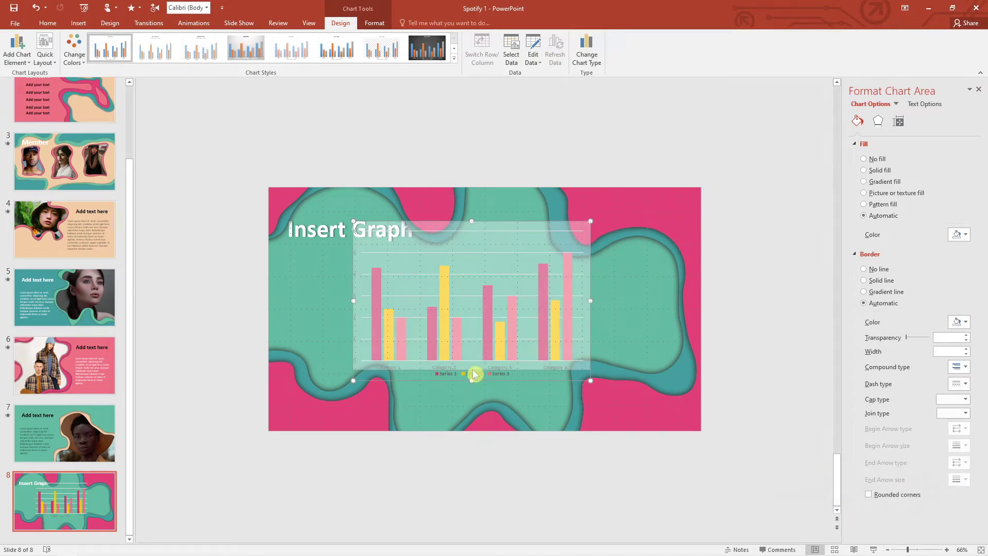
{"action": "left_click_drag", "start_coordinate": [474, 375], "coordinate": [471, 369]}
{"action": "right_click", "coordinate": [486, 344]}
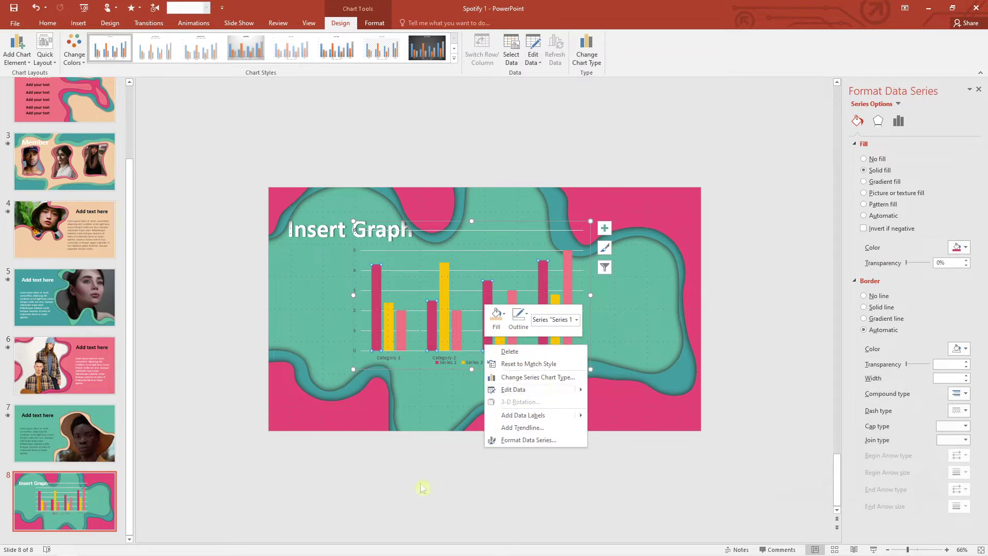
{"action": "left_click", "coordinate": [467, 255]}
Send the chart to back and shift it slightly left, then deselect it
{"action": "right_click", "coordinate": [484, 220]}
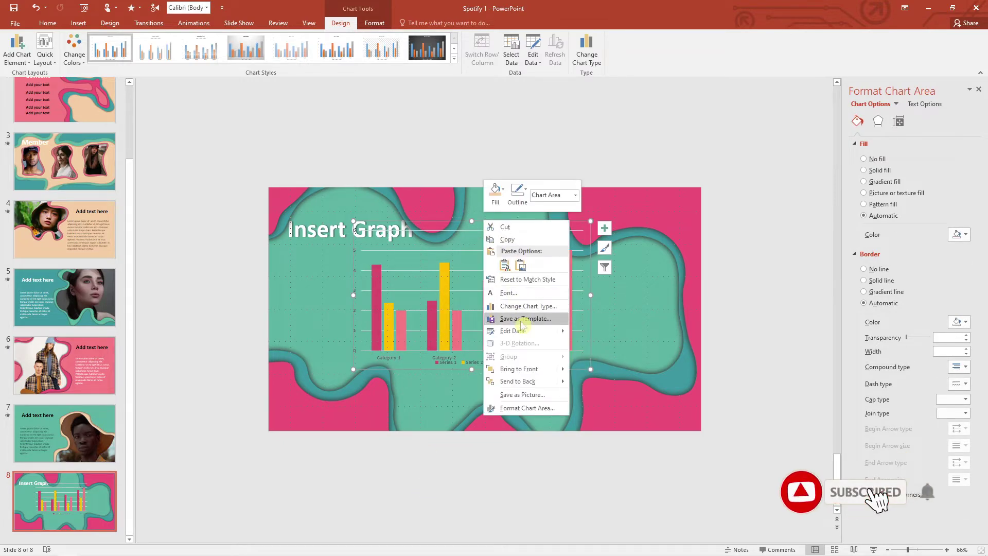
{"action": "mouse_move", "coordinate": [517, 381]}
{"action": "left_click", "coordinate": [580, 383]}
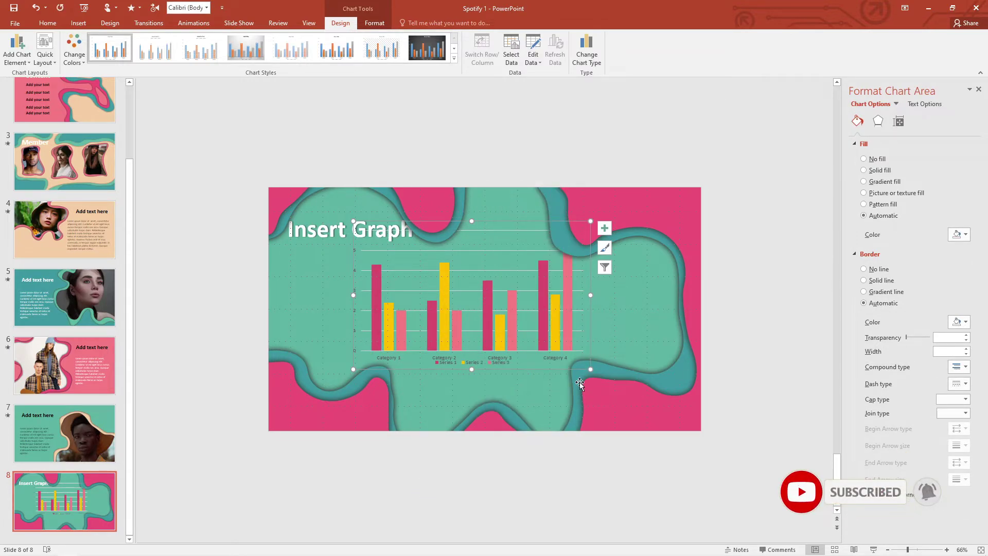
{"action": "left_click_drag", "start_coordinate": [495, 376], "coordinate": [483, 371]}
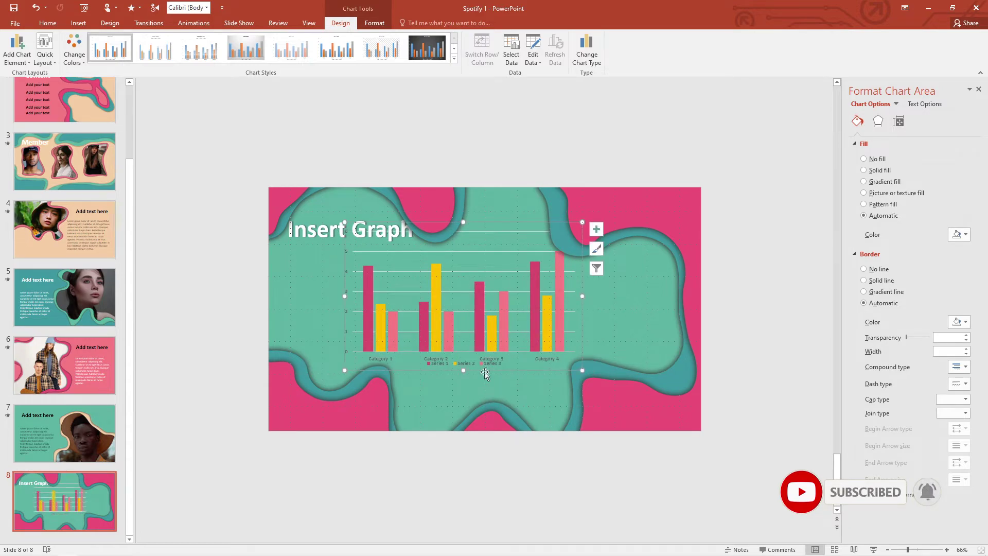
{"action": "left_click", "coordinate": [588, 148]}
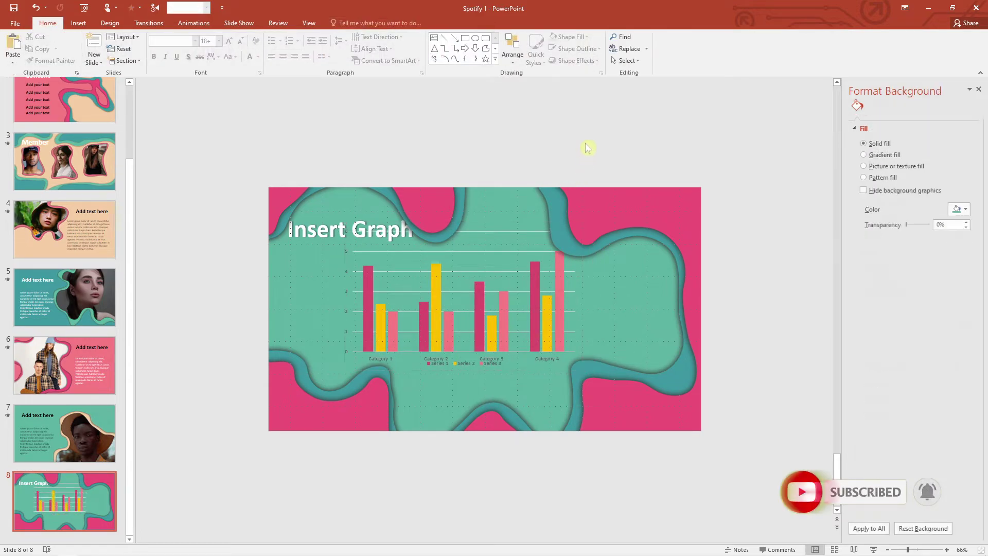
{"action": "left_click", "coordinate": [466, 241]}
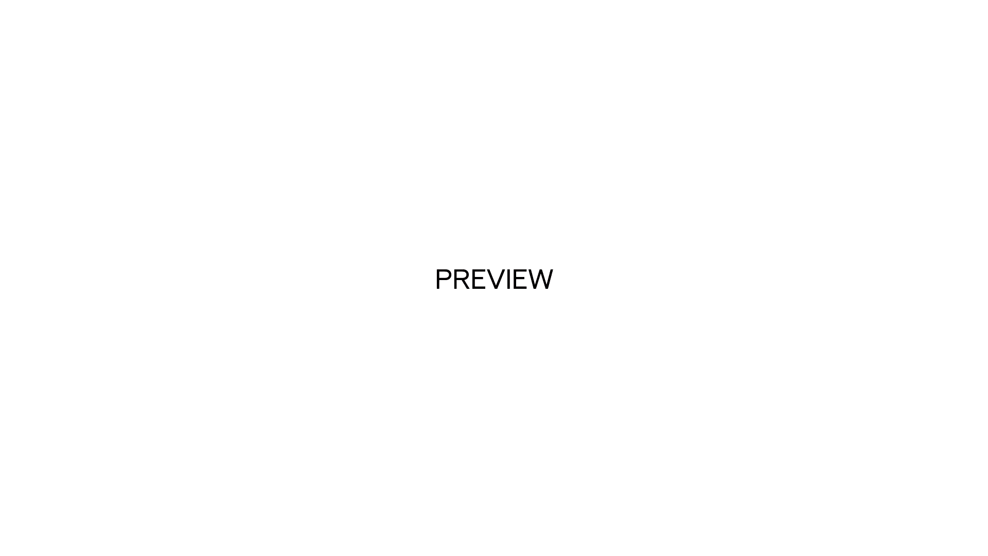